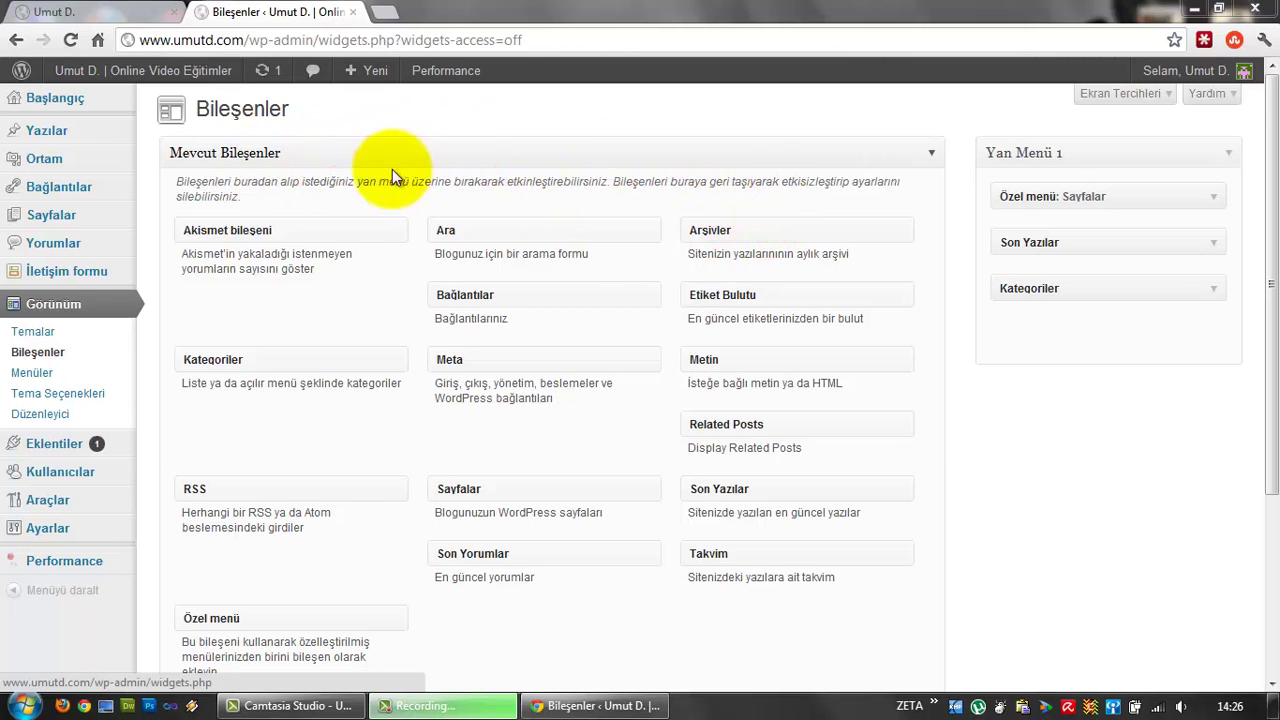
Compare the site's sidebar sections on the home page with the widgets listed under Yan Menü 1 in the admin panel.
{"action": "left_click", "coordinate": [90, 14]}
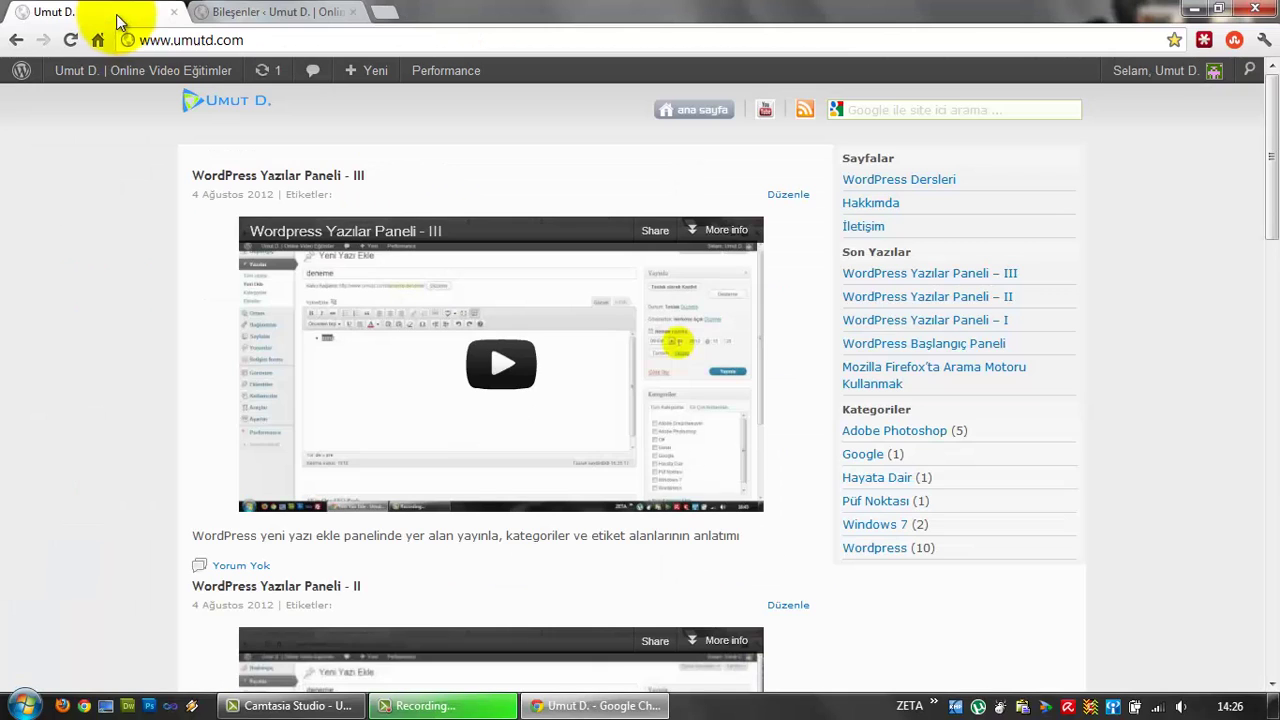
{"action": "left_click", "coordinate": [280, 14]}
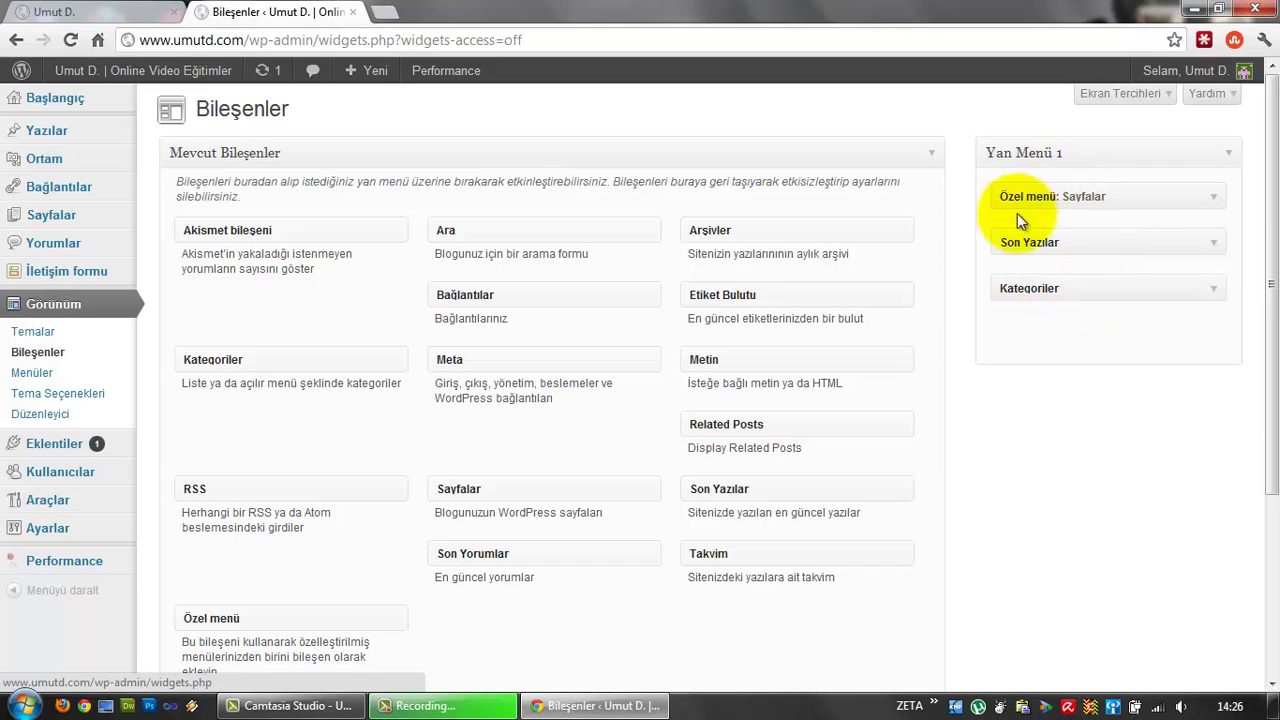
{"action": "left_click", "coordinate": [50, 12]}
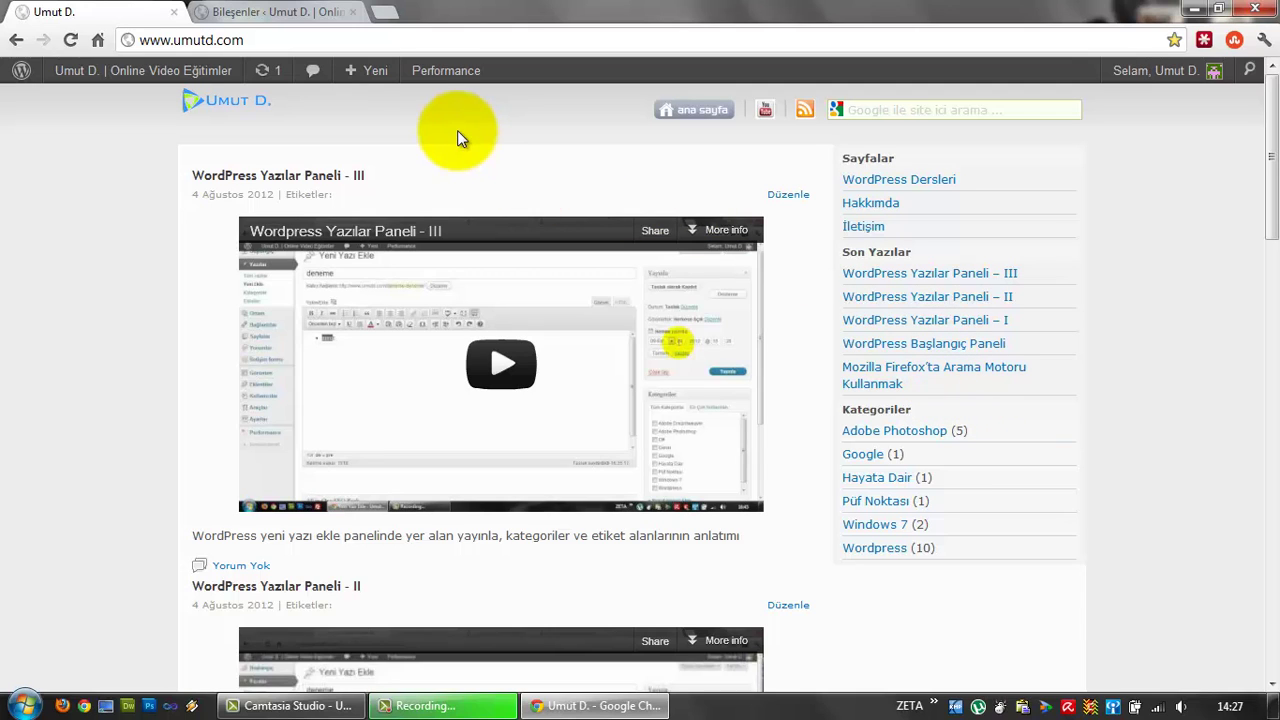
{"action": "left_click", "coordinate": [290, 12]}
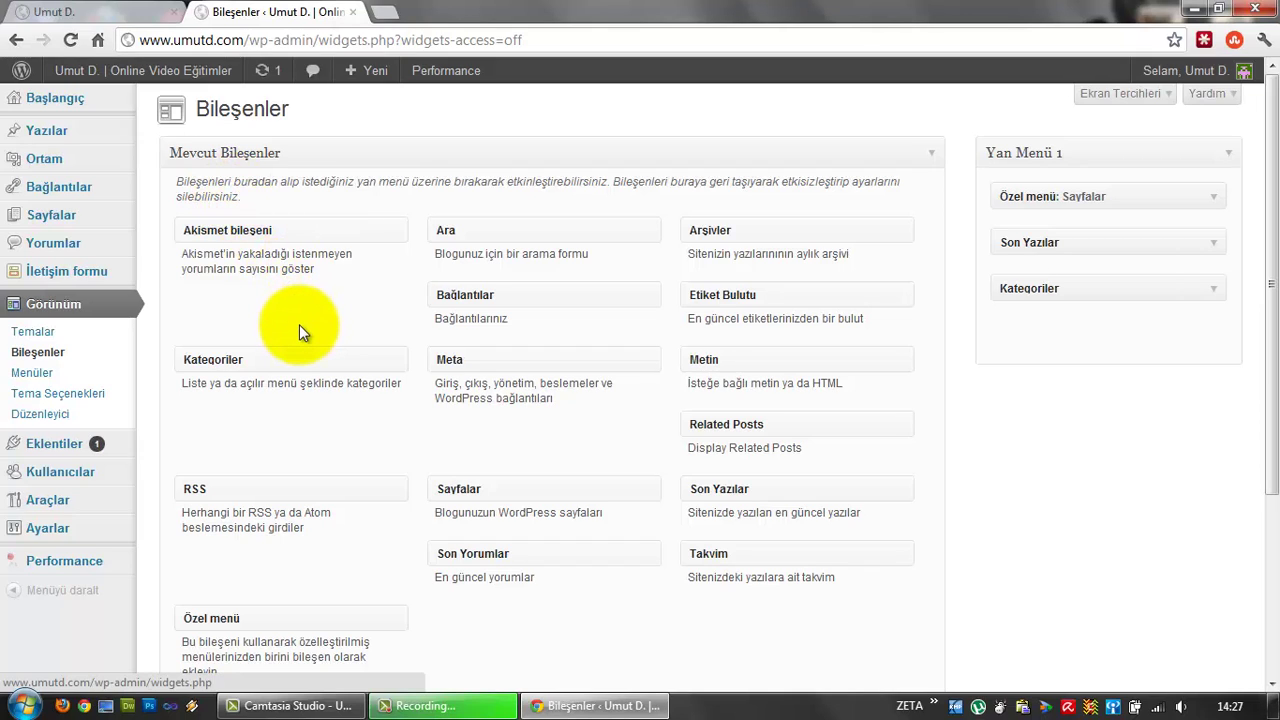
{"action": "mouse_move", "coordinate": [53, 450]}
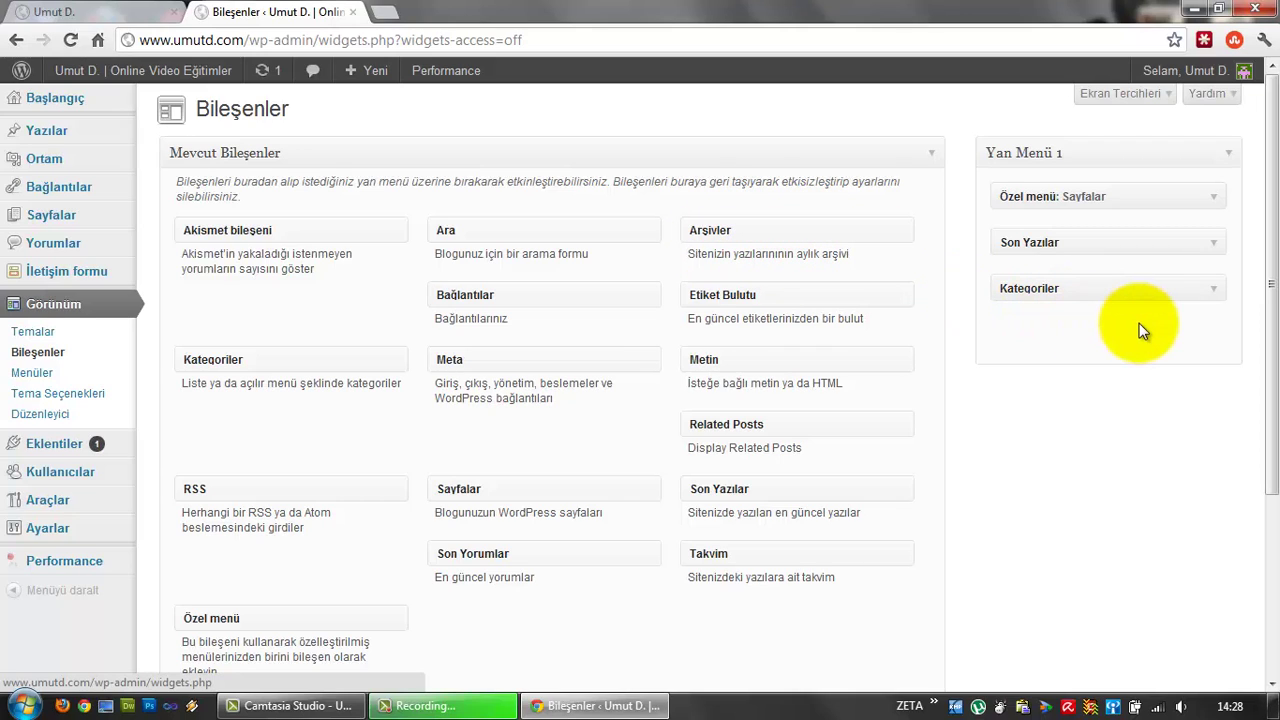
{"action": "left_click", "coordinate": [128, 12]}
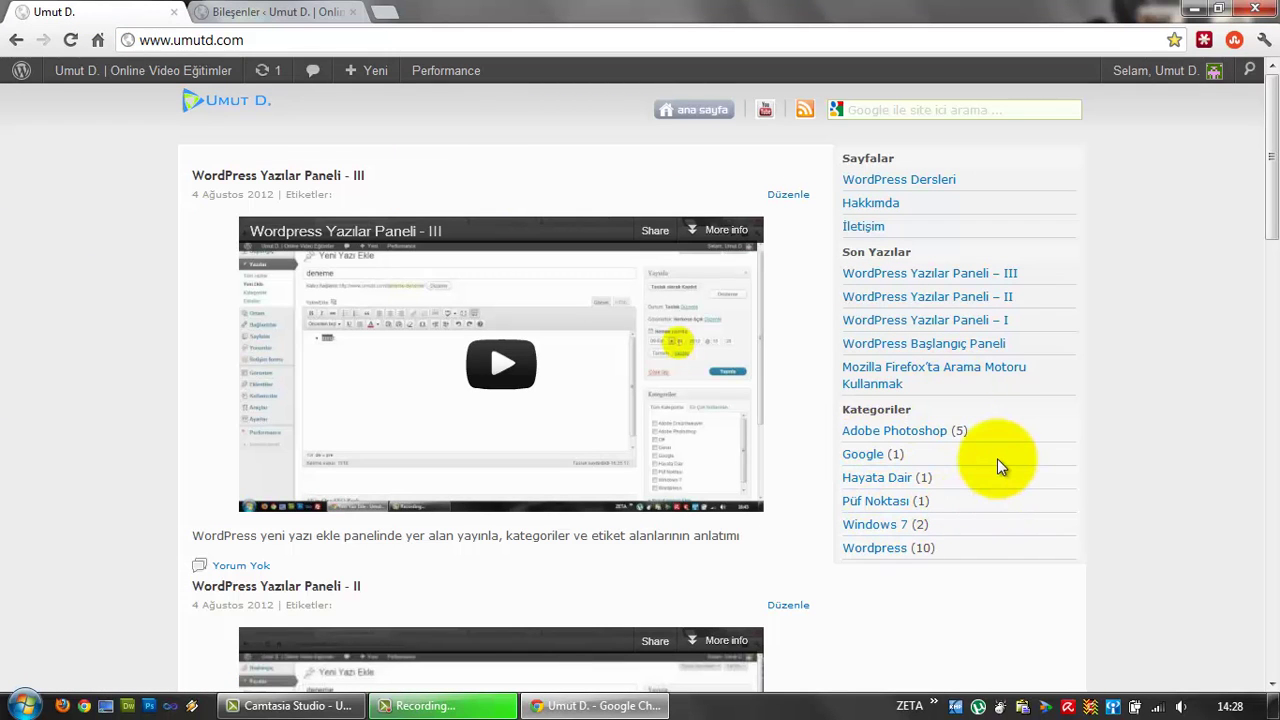
{"action": "left_click", "coordinate": [251, 12]}
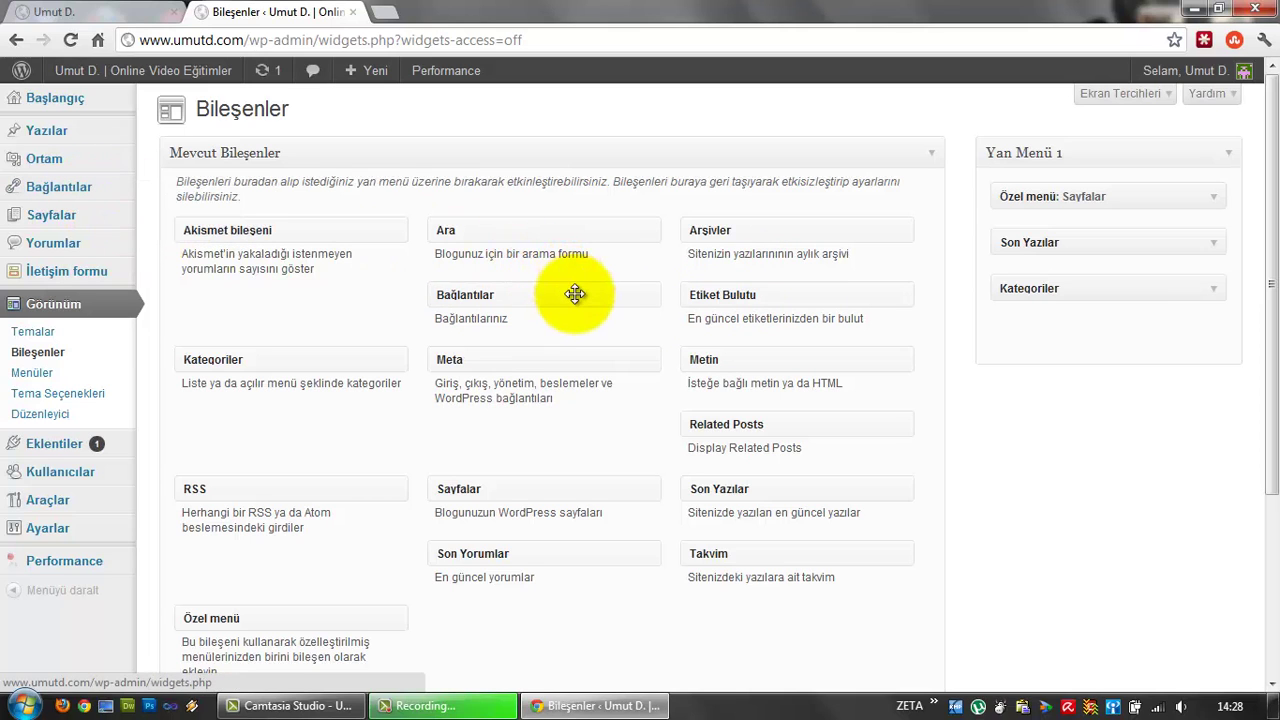
{"action": "left_click", "coordinate": [103, 11]}
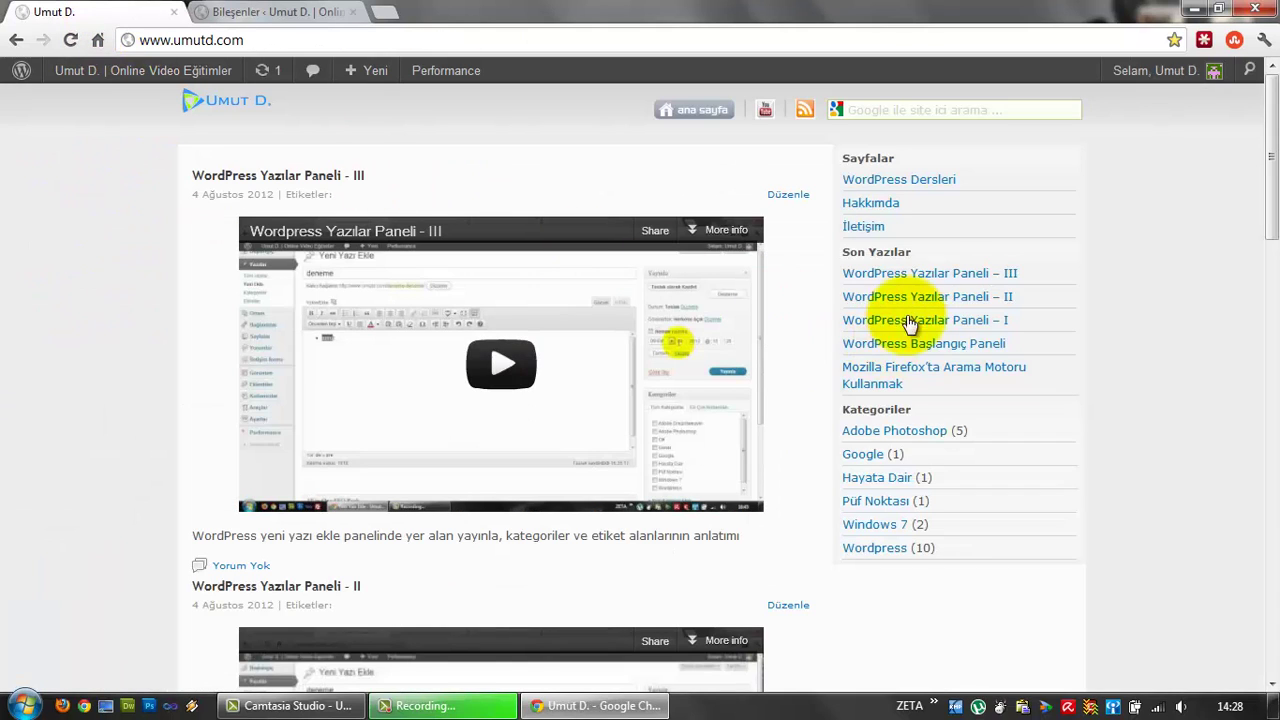
{"action": "left_click", "coordinate": [252, 12]}
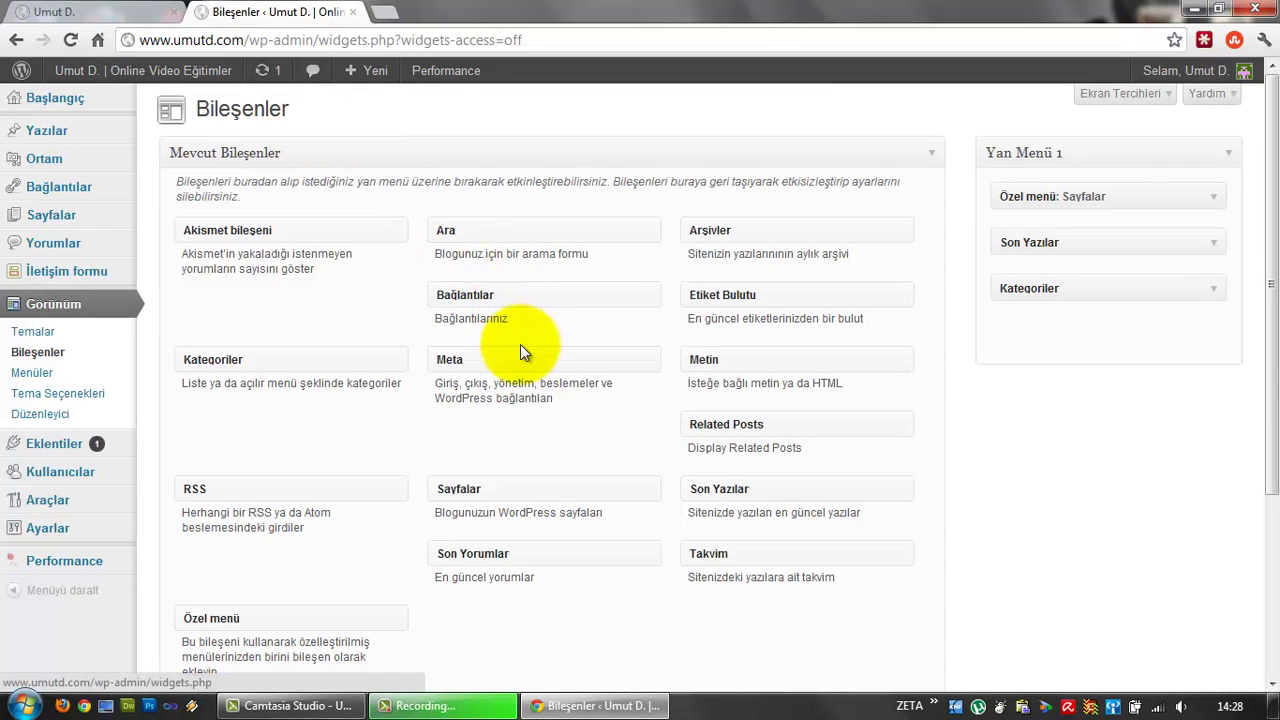
Add a Metin widget below Kategoriler in Yan Menü 1, title it "Öylesine", save it and collapse it.
{"action": "scroll", "coordinate": [531, 352], "scroll_direction": "down", "scroll_amount": 1}
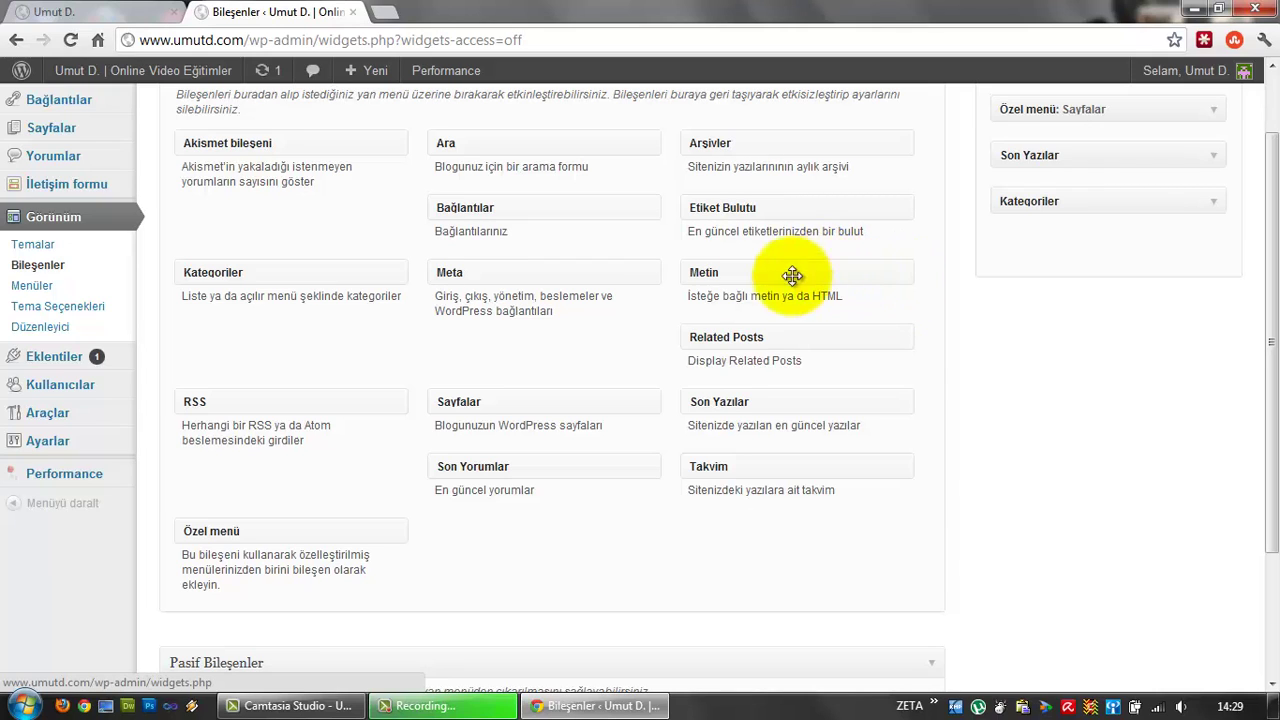
{"action": "left_click_drag", "start_coordinate": [720, 276], "coordinate": [1034, 249]}
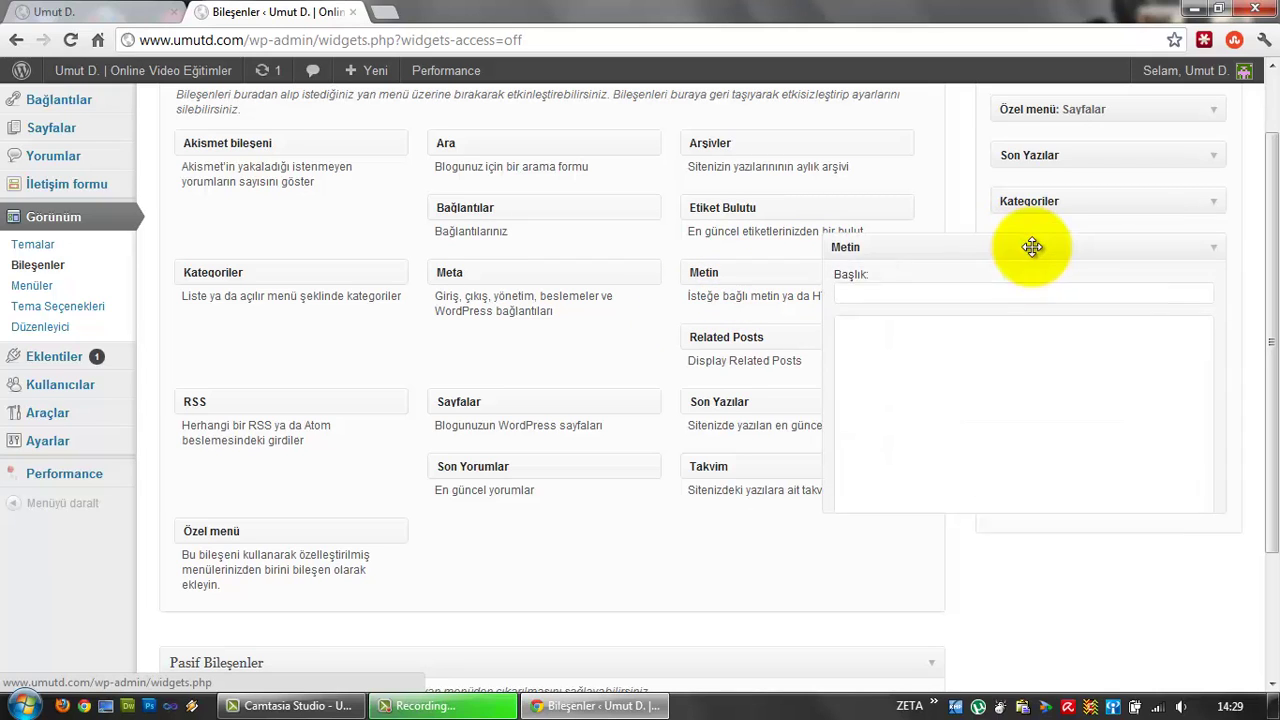
{"action": "left_click", "coordinate": [903, 297]}
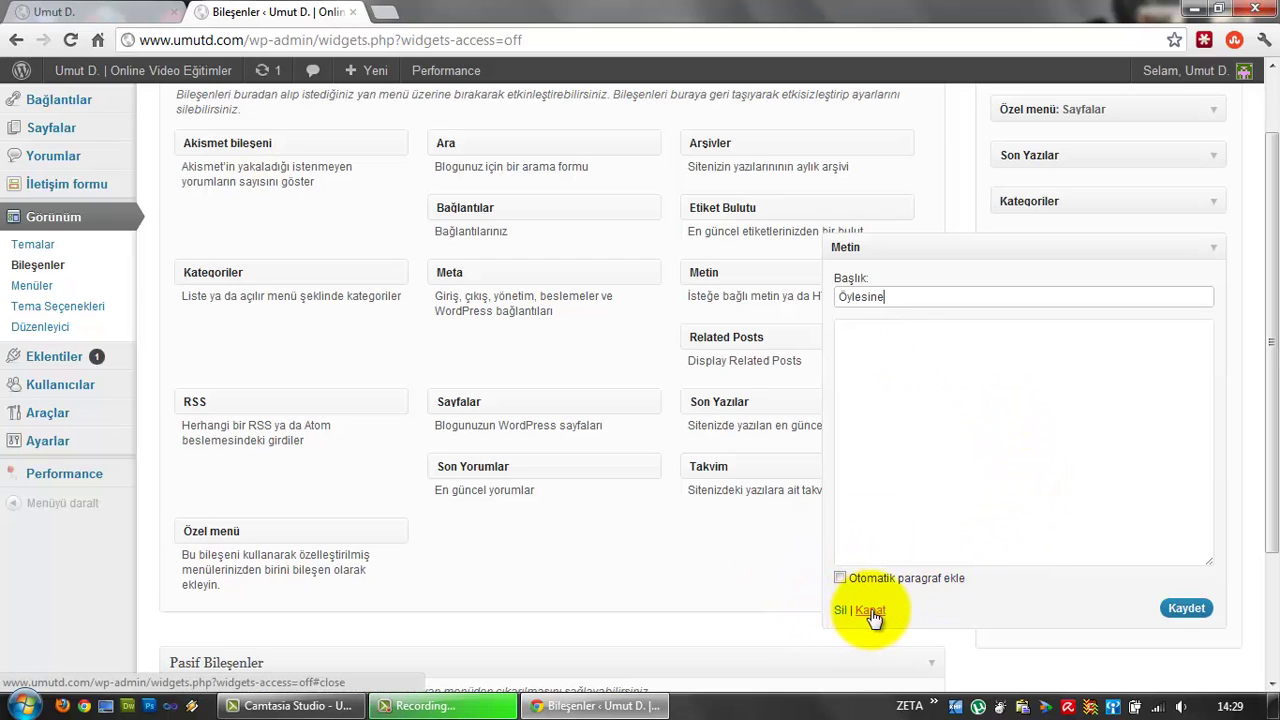
{"action": "left_click", "coordinate": [1190, 608]}
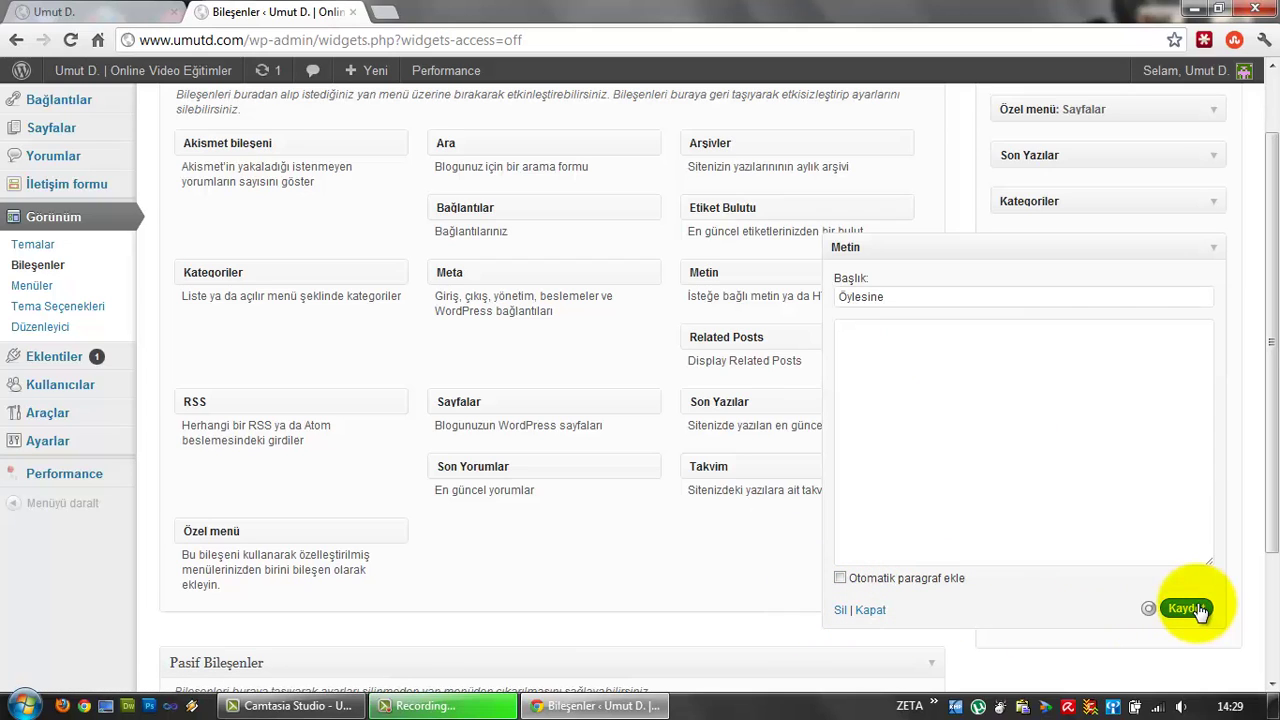
{"action": "left_click", "coordinate": [1213, 256]}
Add an Ara widget below Metin in Yan Menü 1, allowing the svchost.exe firewall request, and save it with the title "Ara gari".
{"action": "left_click_drag", "start_coordinate": [523, 149], "coordinate": [1076, 288]}
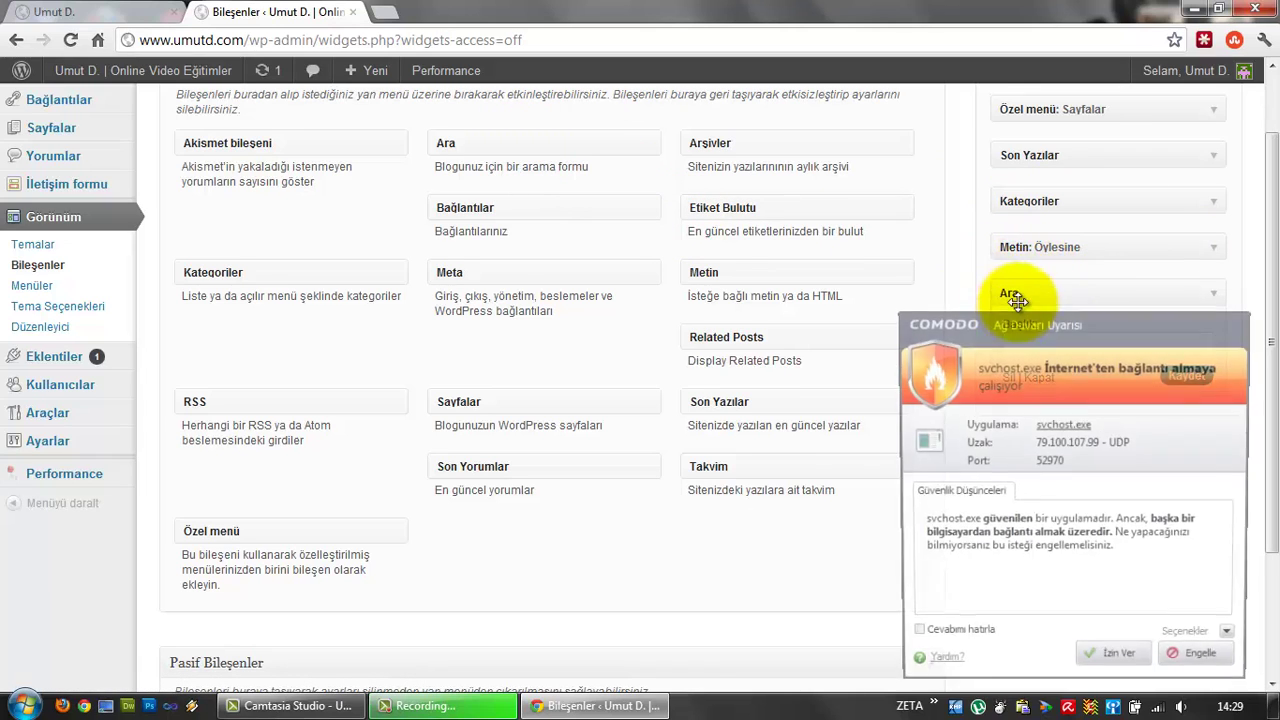
{"action": "left_click", "coordinate": [1101, 652]}
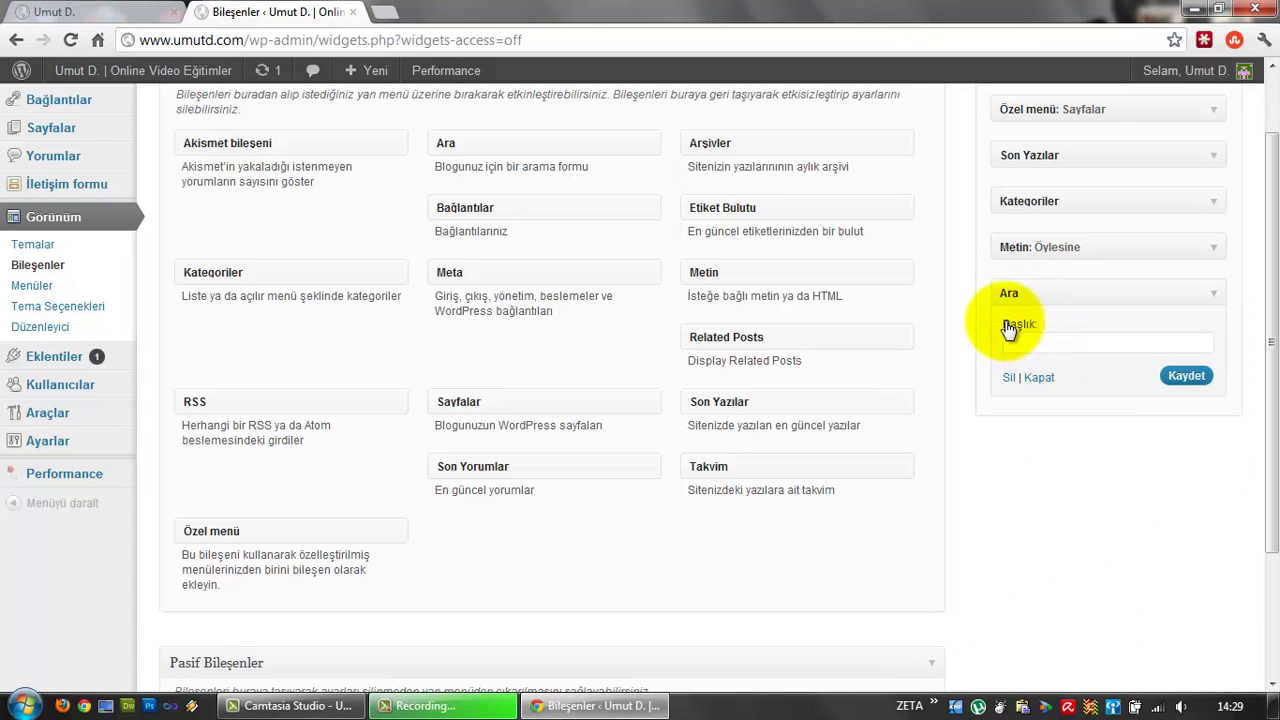
{"action": "left_click", "coordinate": [1071, 341]}
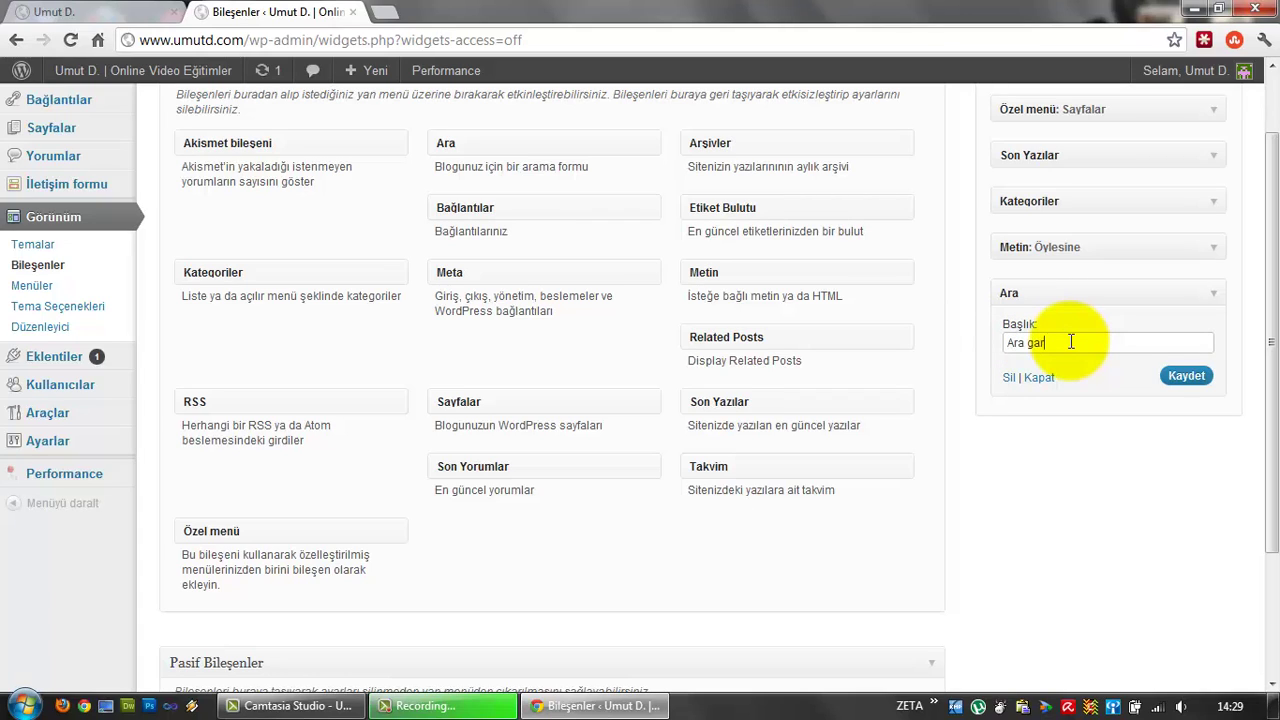
{"action": "type", "text": "Ara gari"}
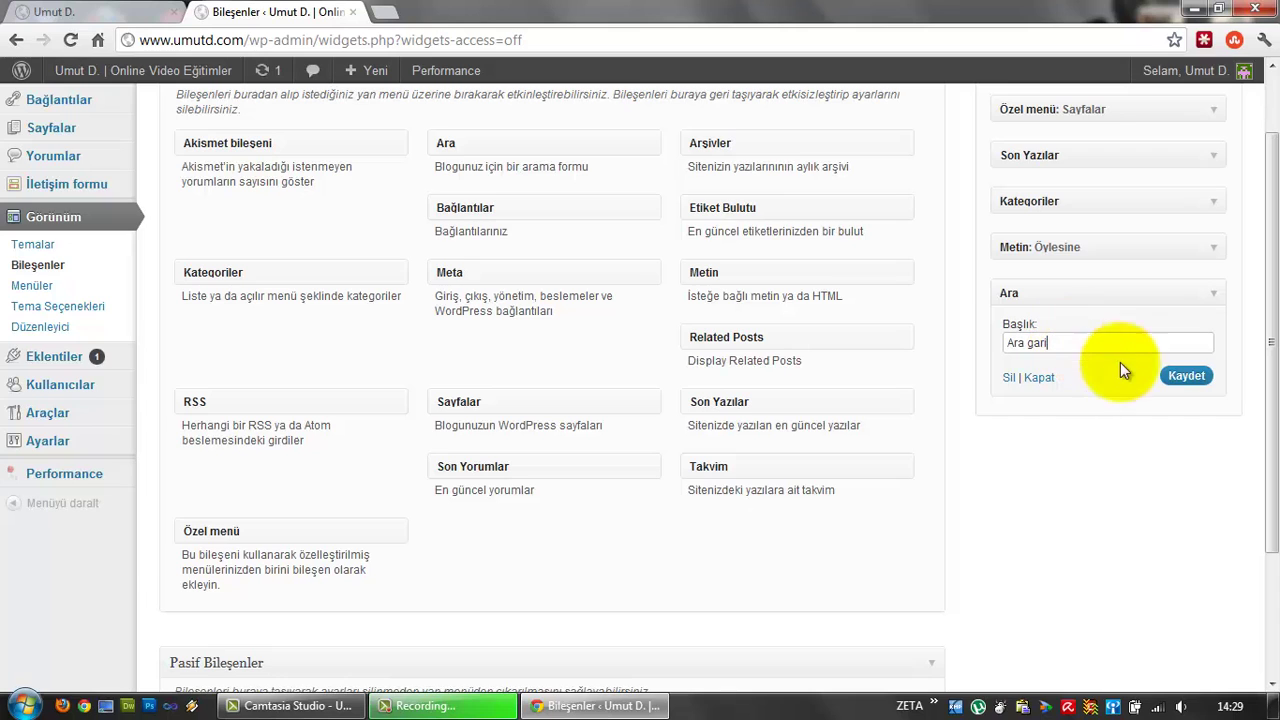
{"action": "left_click", "coordinate": [1182, 376]}
Review the Son Yazılar widget's title and post count settings against the Son Yazılar section on the site, then collapse the widget.
{"action": "scroll", "coordinate": [1180, 377], "scroll_direction": "up", "scroll_amount": 1}
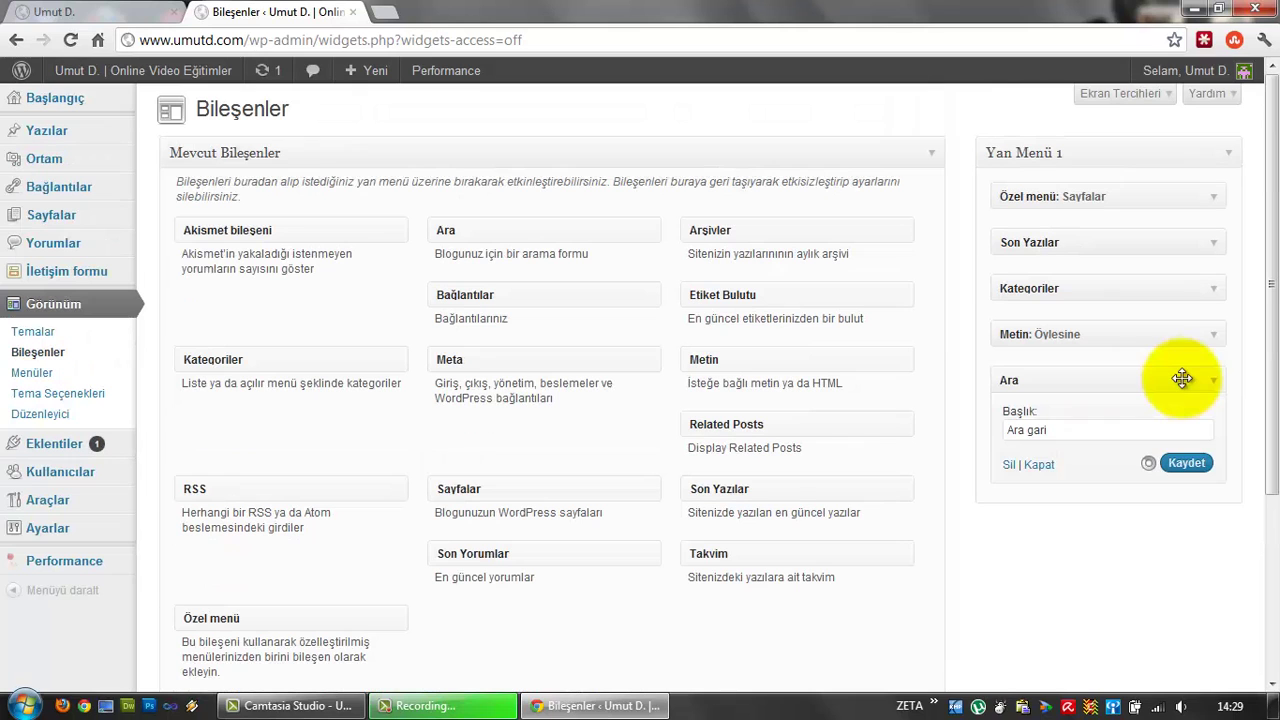
{"action": "left_click", "coordinate": [1214, 244]}
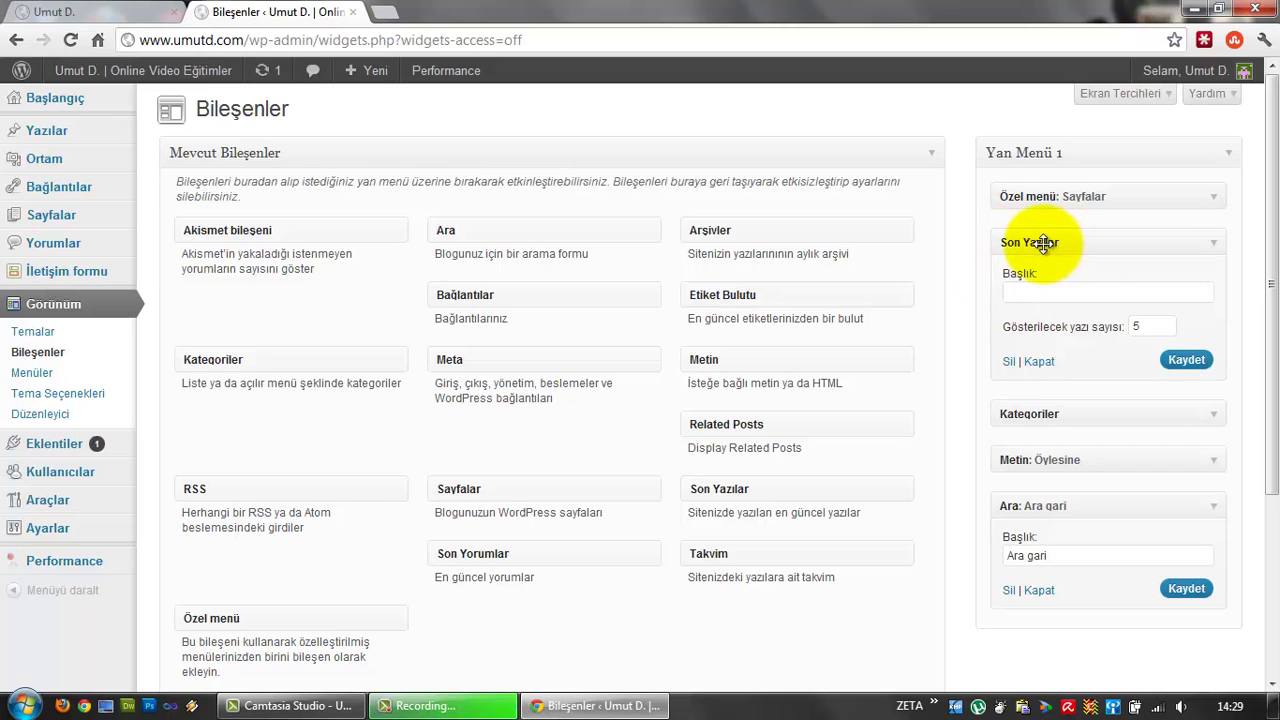
{"action": "left_click", "coordinate": [142, 10]}
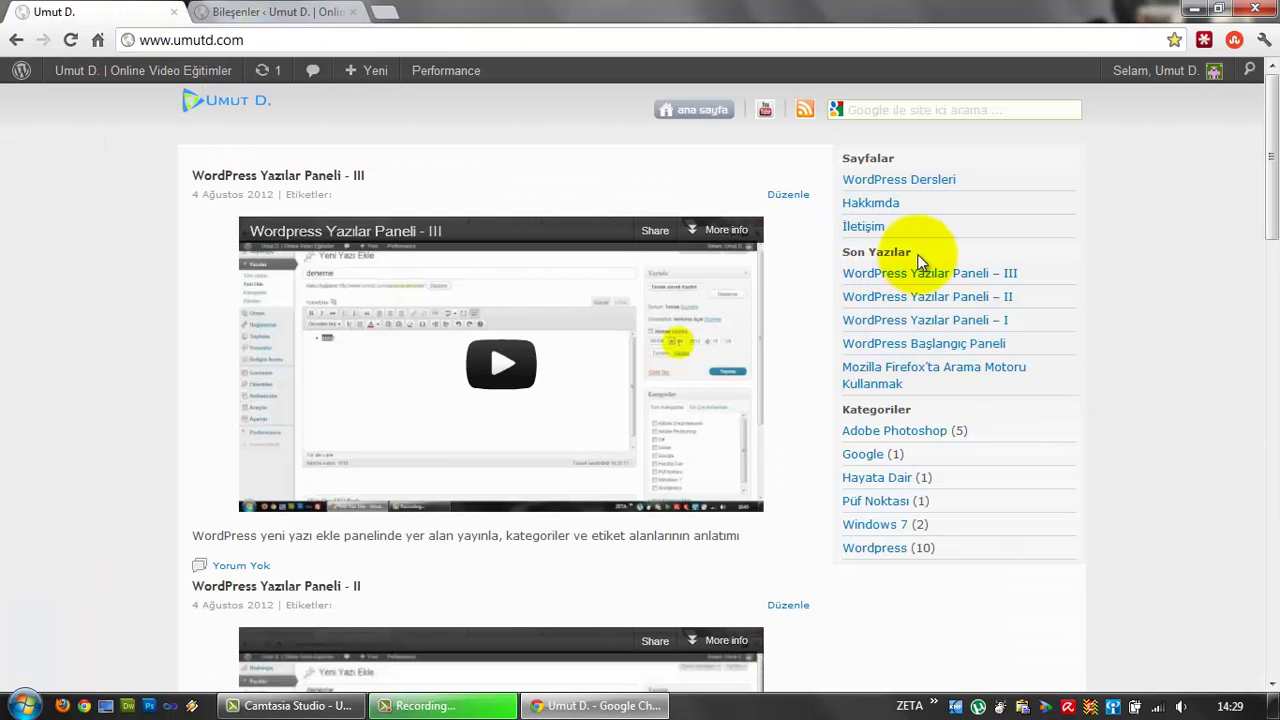
{"action": "left_click_drag", "start_coordinate": [920, 253], "coordinate": [843, 252]}
{"action": "left_click", "coordinate": [284, 12]}
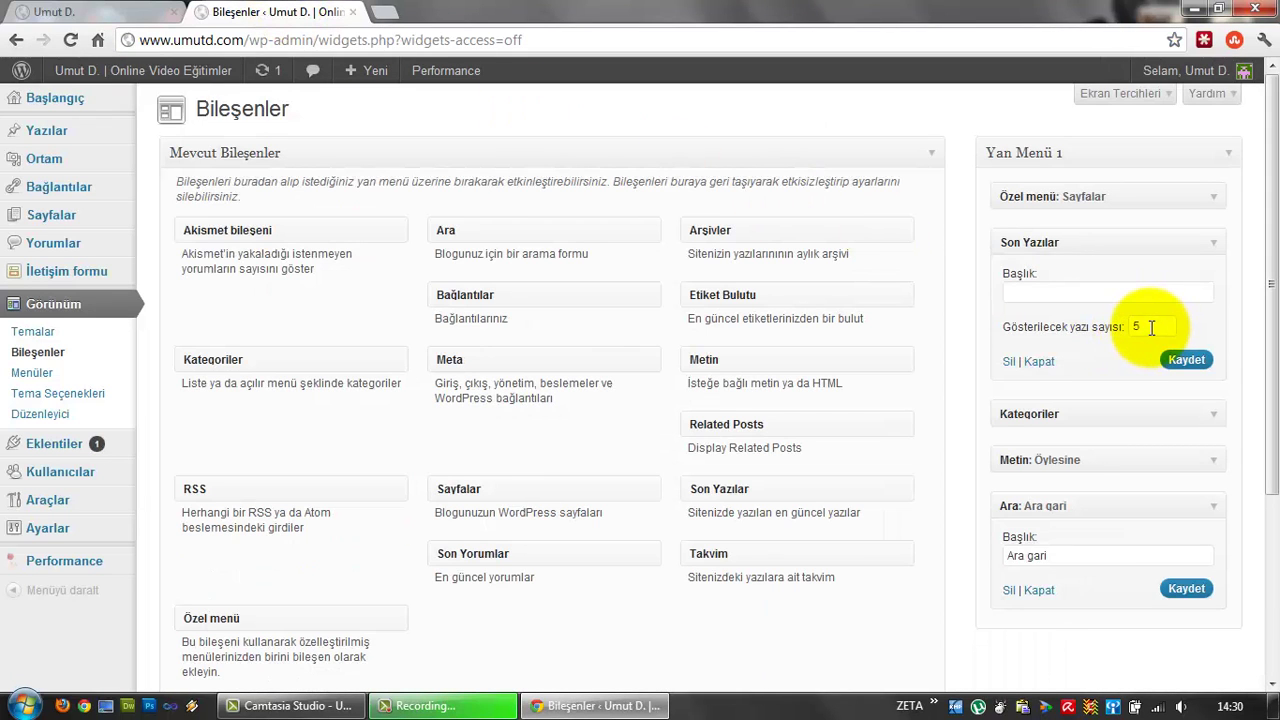
{"action": "left_click", "coordinate": [84, 13]}
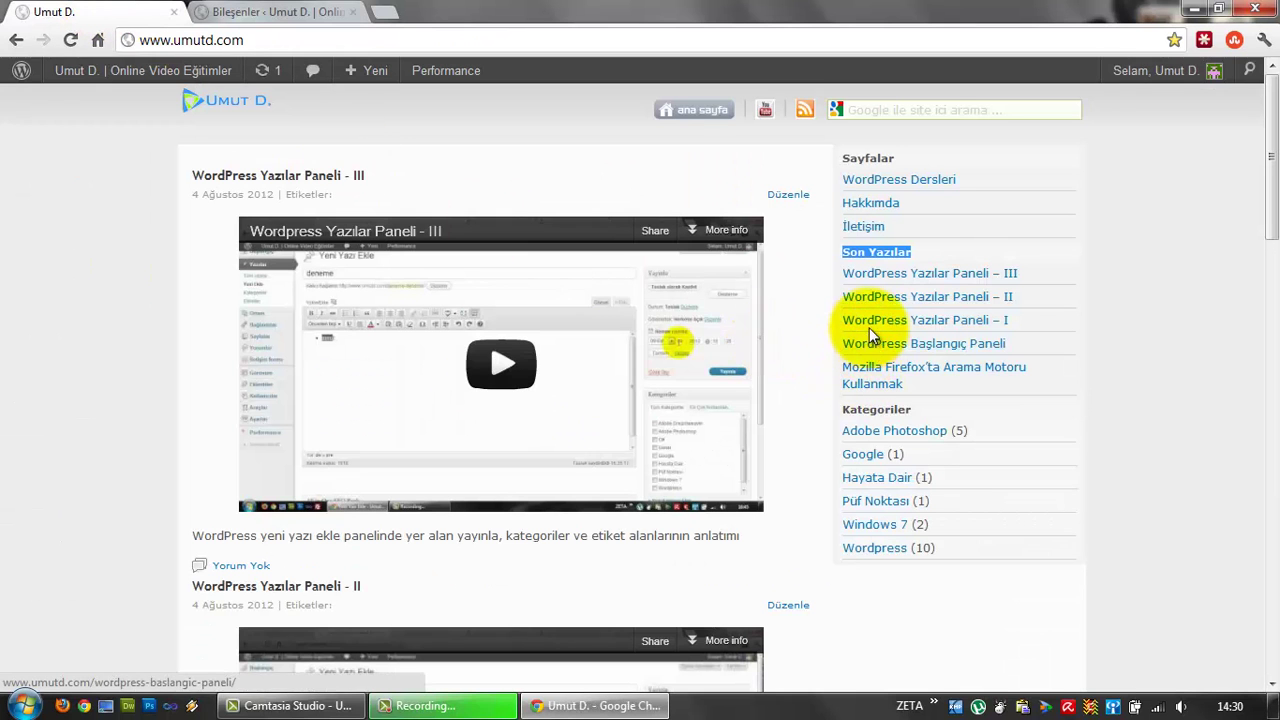
{"action": "left_click", "coordinate": [251, 11]}
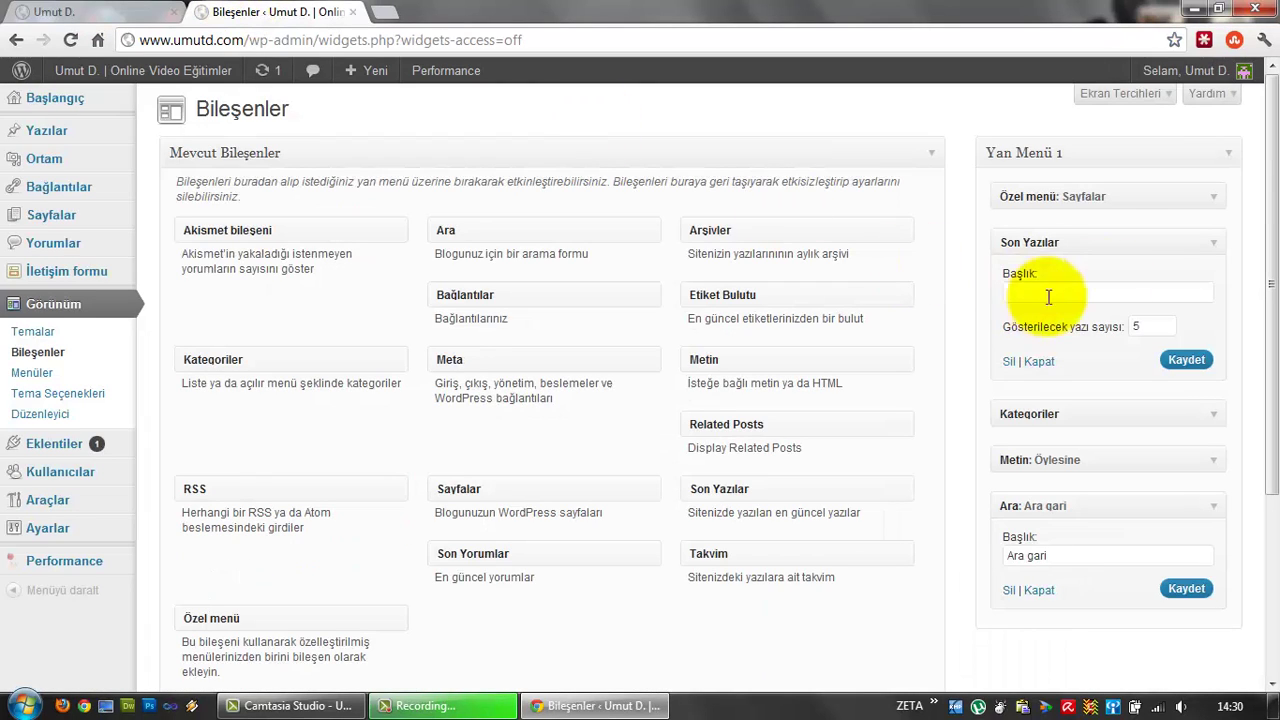
{"action": "left_click", "coordinate": [1220, 246]}
Review the Kategoriler widget's display options and compare them with the category list on the site.
{"action": "left_click", "coordinate": [1215, 292]}
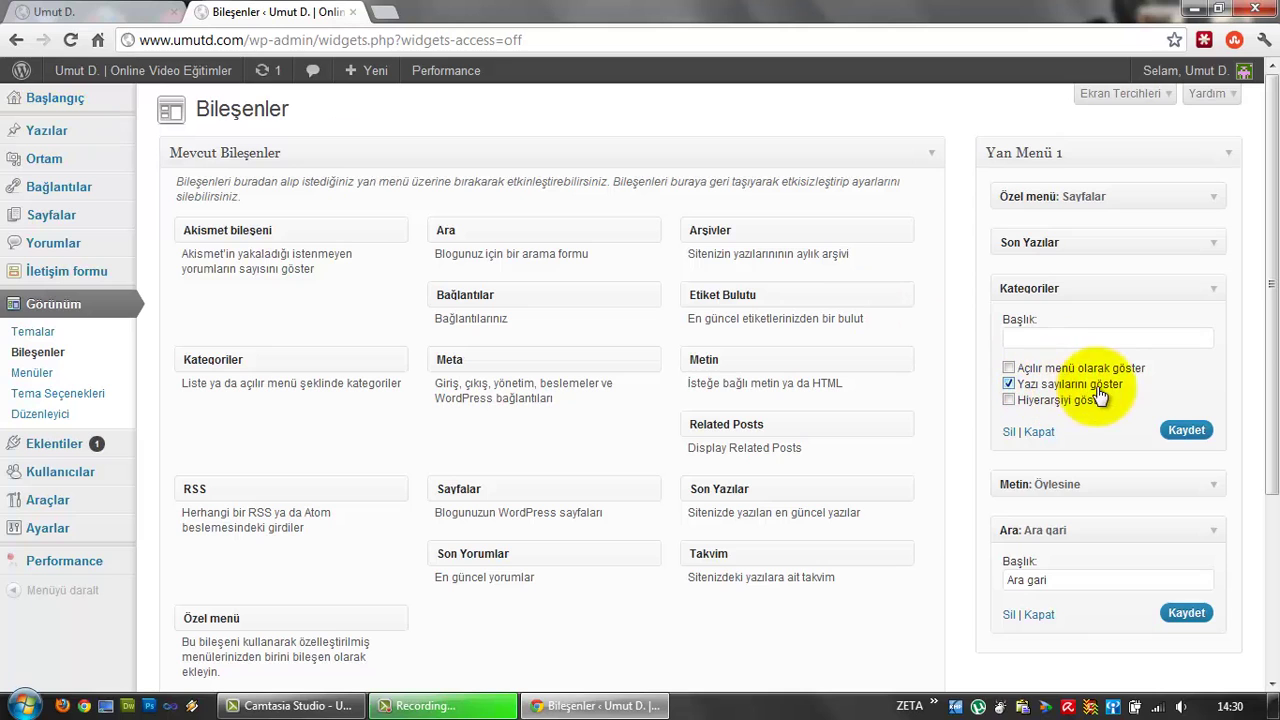
{"action": "left_click", "coordinate": [52, 14]}
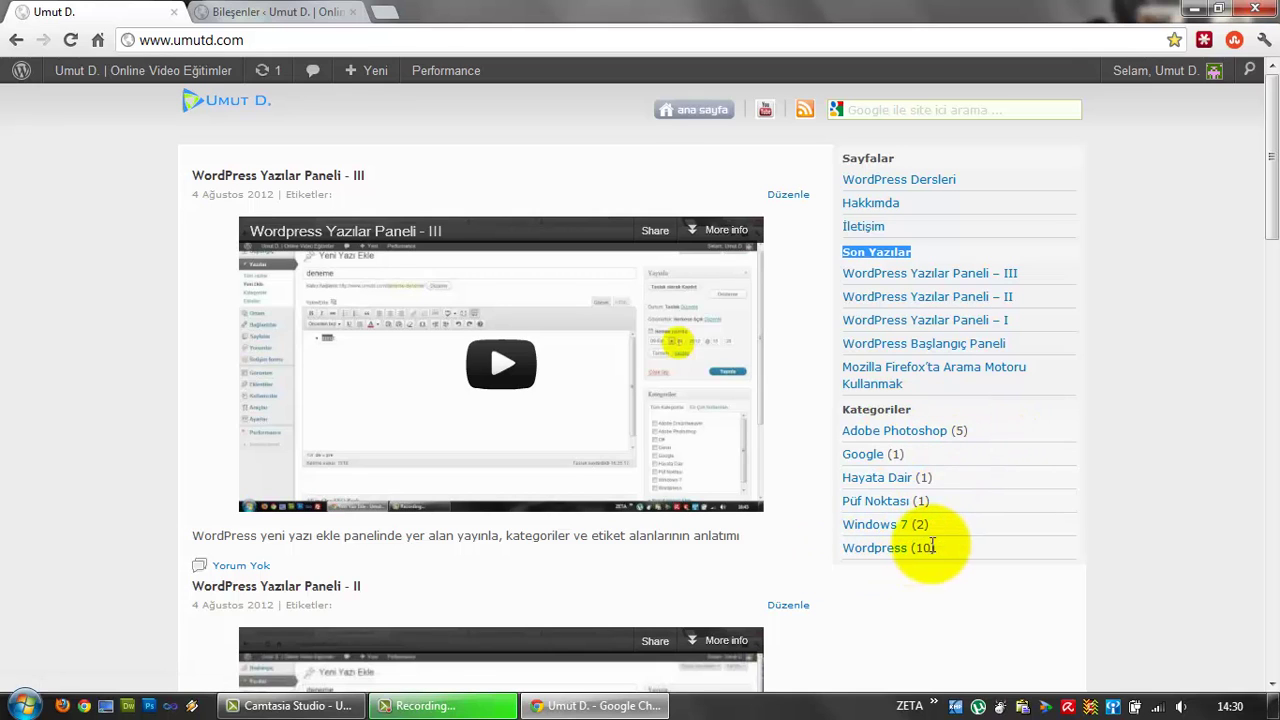
{"action": "left_click", "coordinate": [320, 12]}
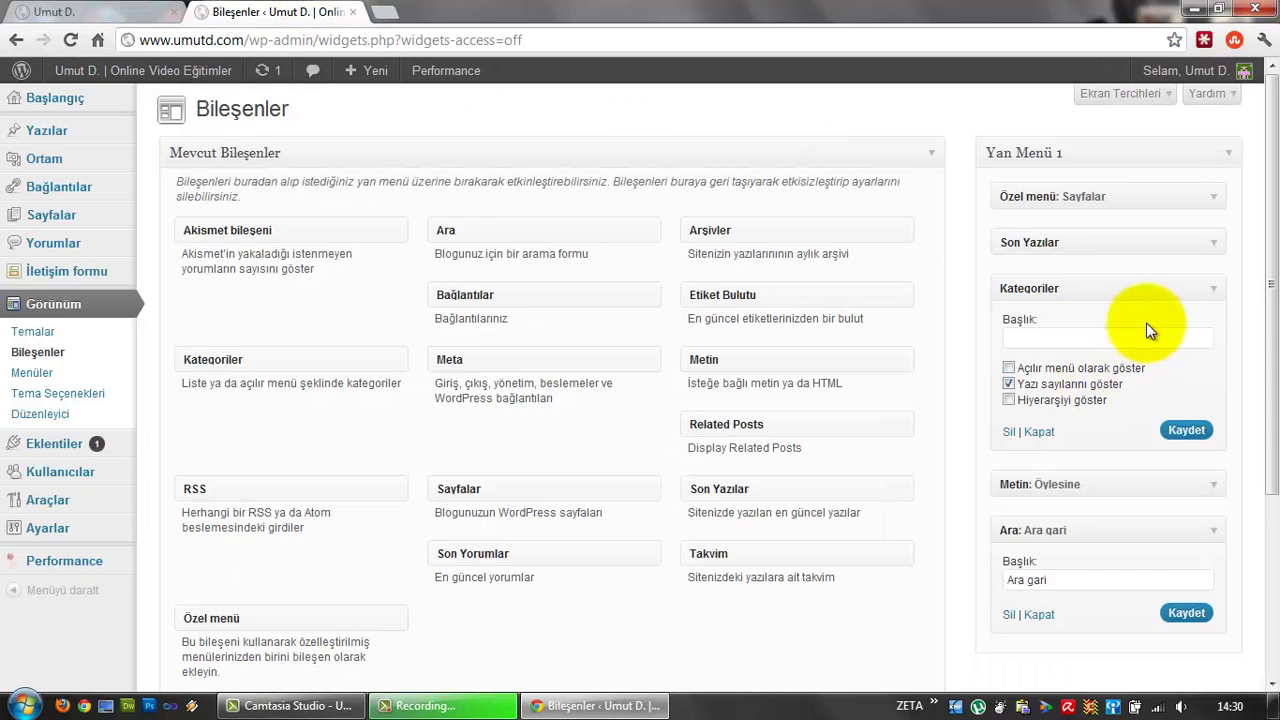
Add a Son Yorumlar widget below the Ara widget in Yan Menü 1.
{"action": "scroll", "coordinate": [825, 397], "scroll_direction": "down", "scroll_amount": 1}
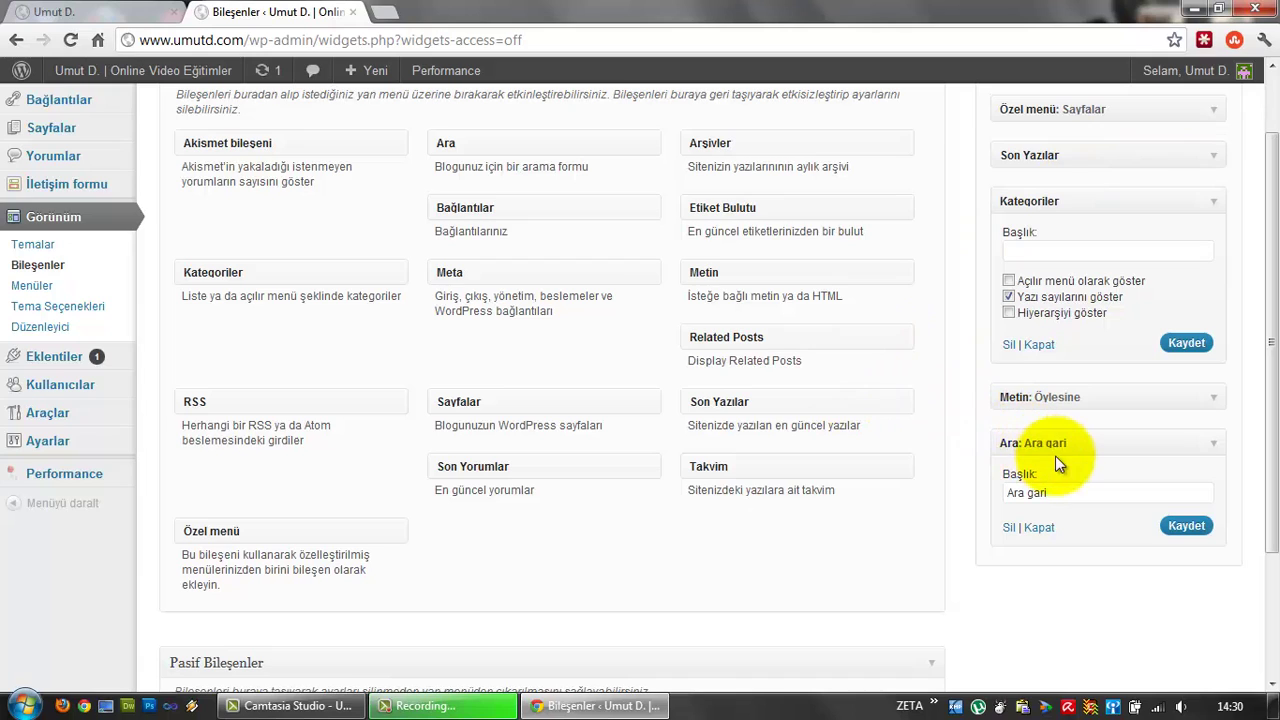
{"action": "left_click_drag", "start_coordinate": [485, 467], "coordinate": [1097, 588]}
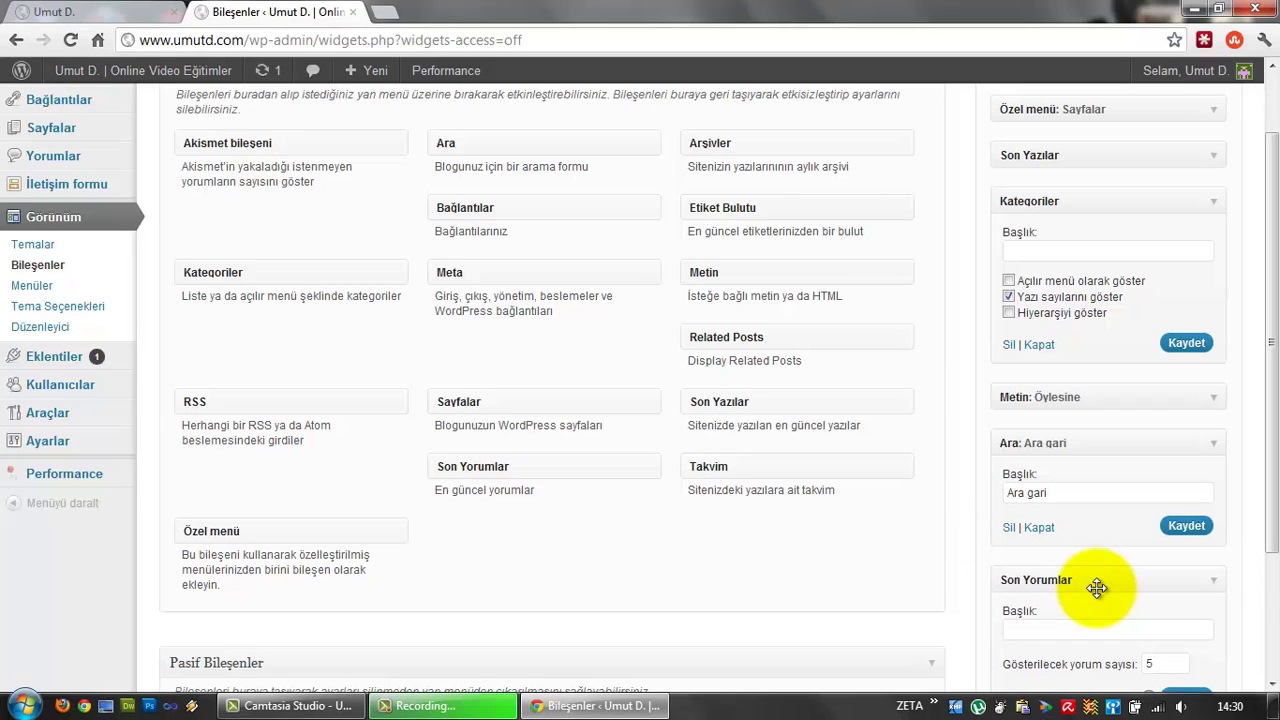
{"action": "scroll", "coordinate": [1097, 588], "scroll_direction": "down", "scroll_amount": 2}
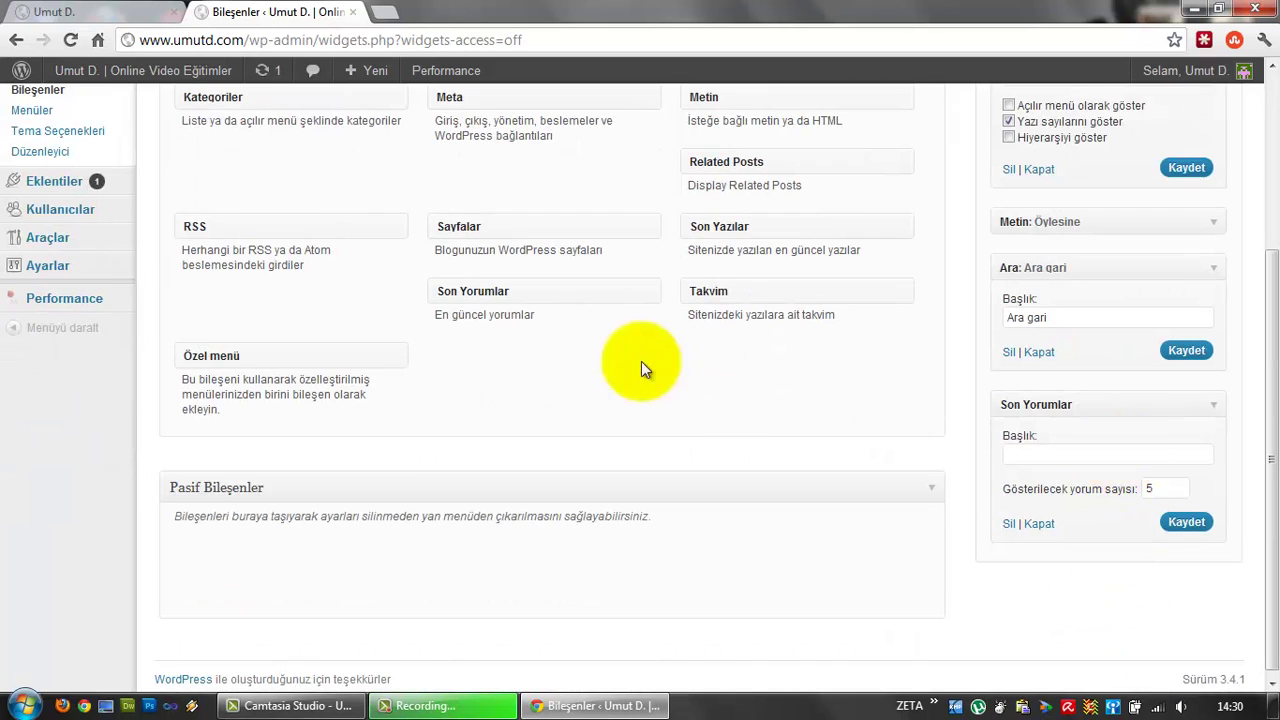
Add a Takvim widget between Ara and Son Yorumlar in Yan Menü 1 and save the newly added widgets.
{"action": "scroll", "coordinate": [700, 362], "scroll_direction": "up", "scroll_amount": 2}
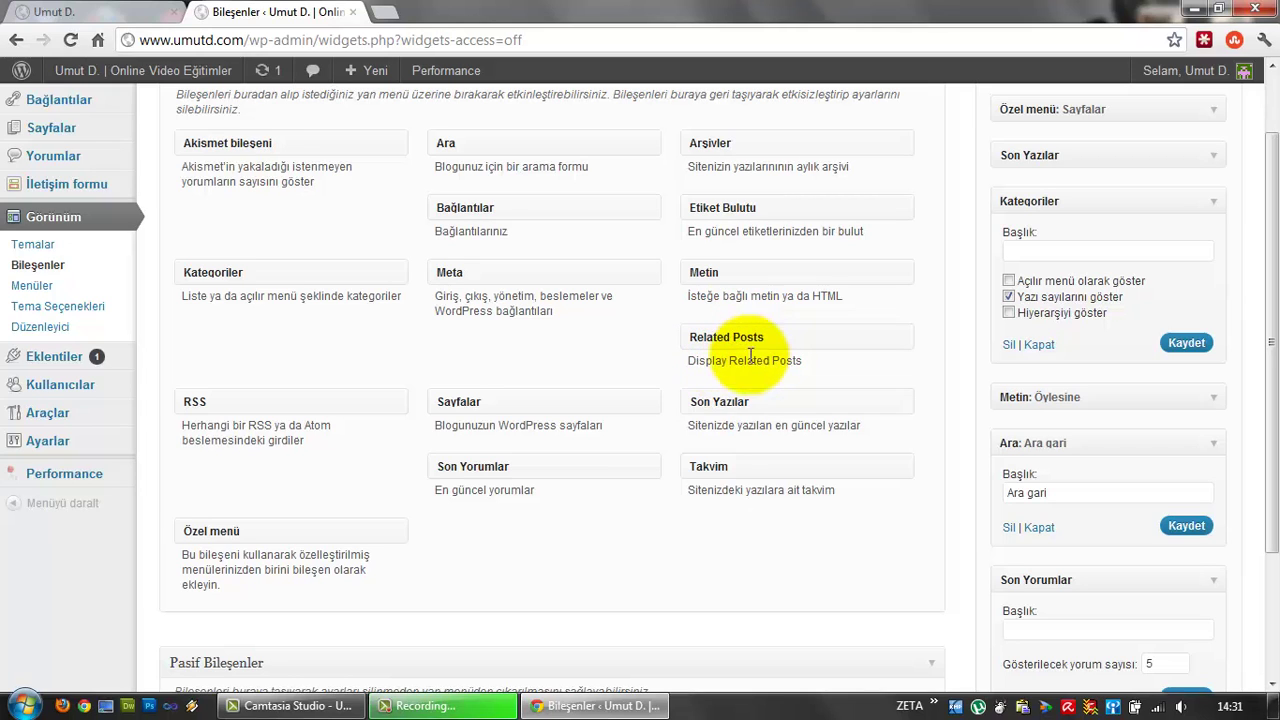
{"action": "left_click_drag", "start_coordinate": [719, 458], "coordinate": [1066, 577]}
{"action": "scroll", "coordinate": [1132, 581], "scroll_direction": "down", "scroll_amount": 3}
{"action": "left_click", "coordinate": [1183, 405]}
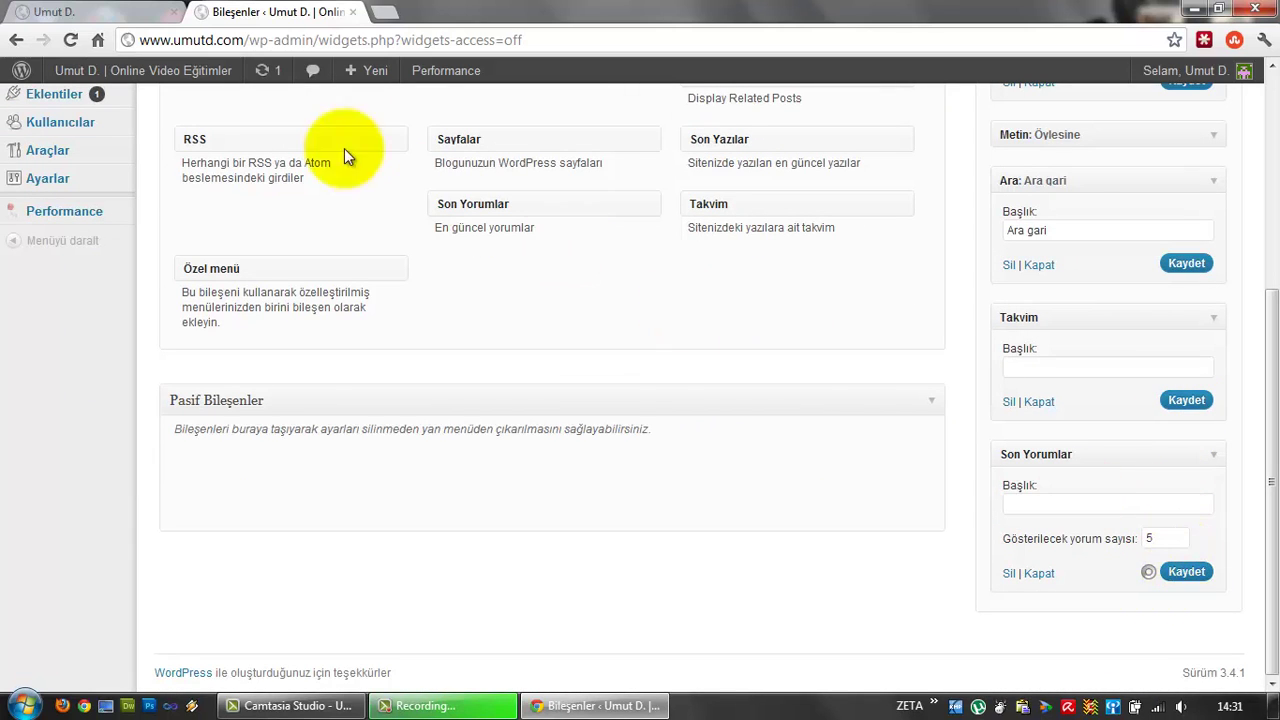
Reload the site's home page, check its sidebar for the newly added widgets and return to the Bileşenler page.
{"action": "left_click", "coordinate": [55, 12]}
{"action": "left_click", "coordinate": [70, 40]}
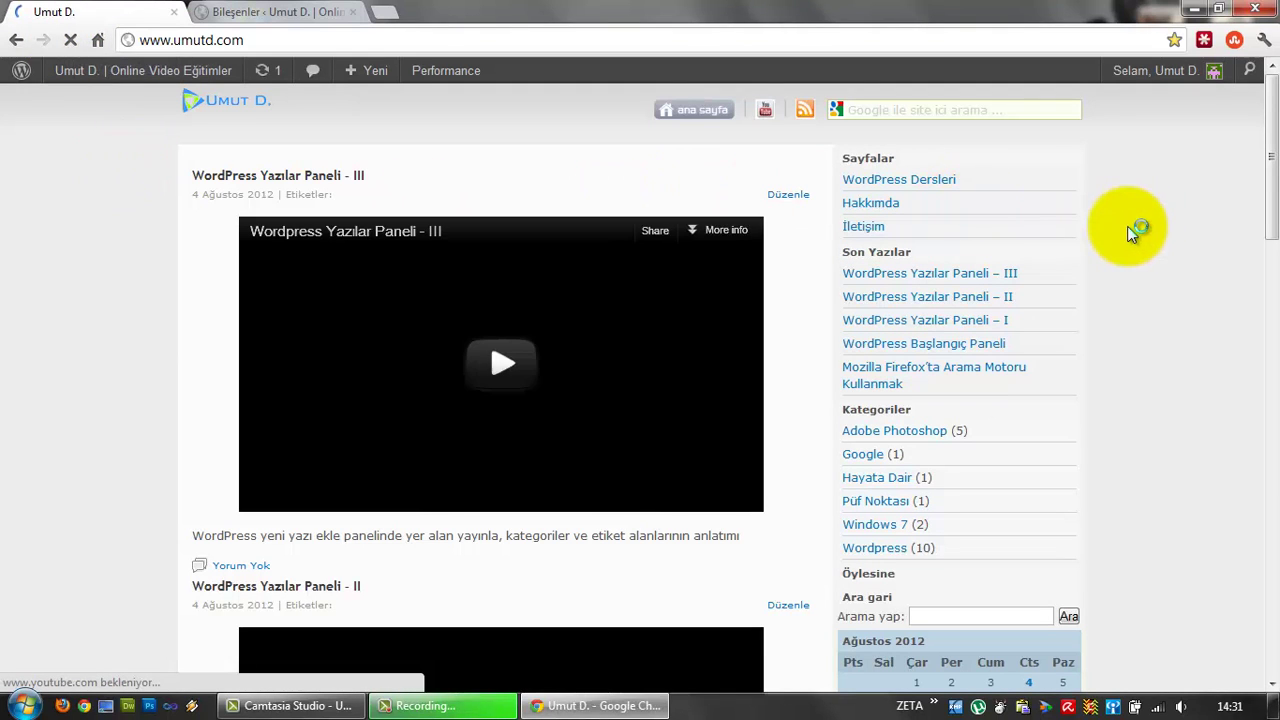
{"action": "scroll", "coordinate": [1127, 226], "scroll_direction": "down", "scroll_amount": 1}
{"action": "scroll", "coordinate": [1018, 192], "scroll_direction": "down", "scroll_amount": 1}
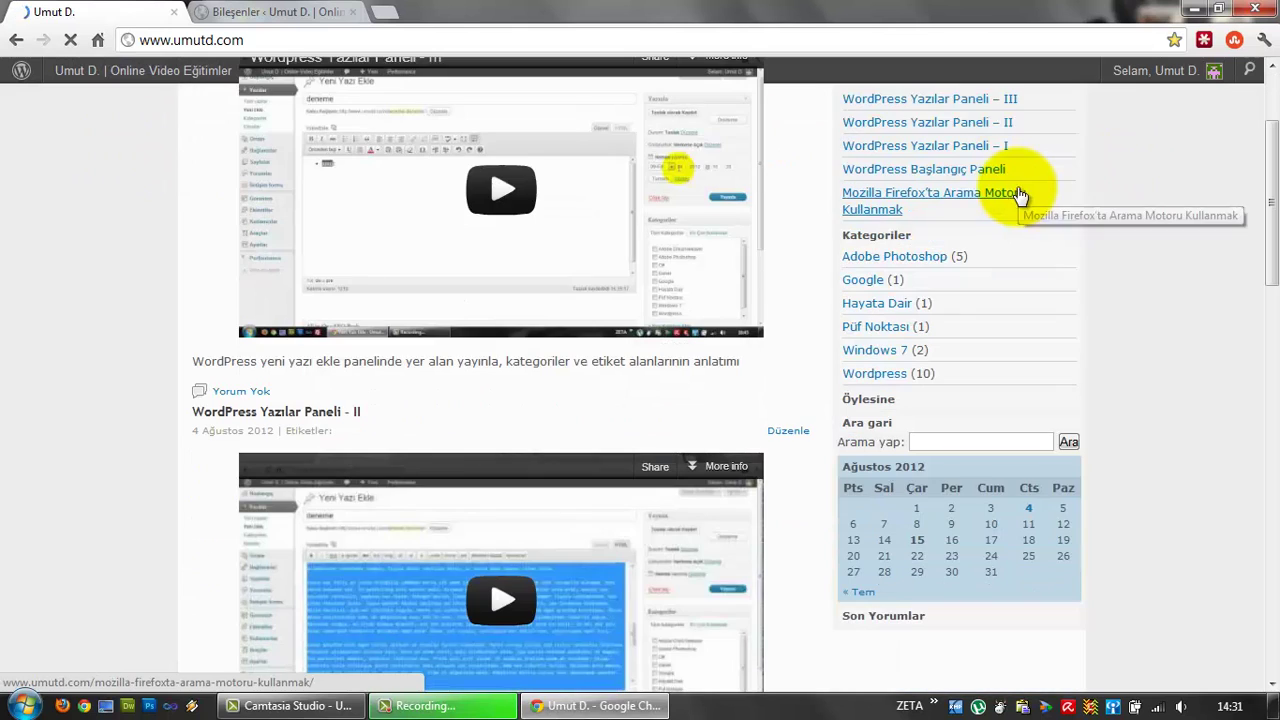
{"action": "scroll", "coordinate": [1014, 198], "scroll_direction": "down", "scroll_amount": 1}
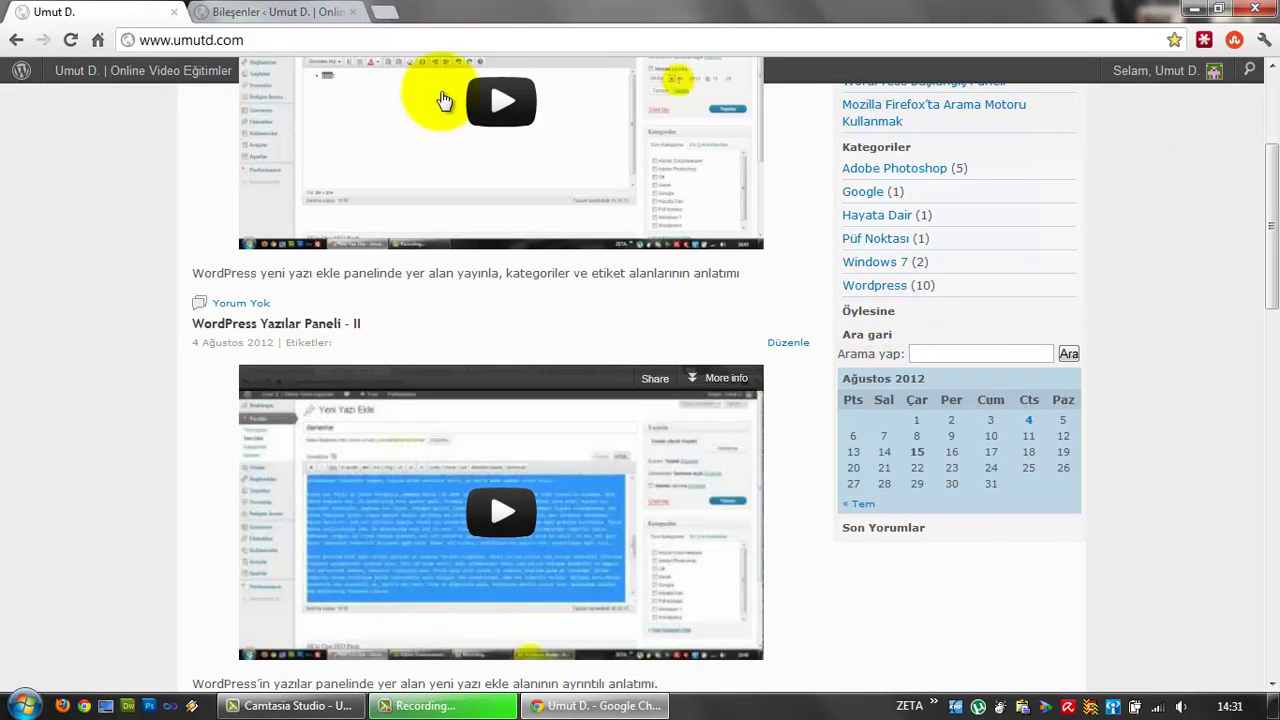
{"action": "left_click", "coordinate": [300, 13]}
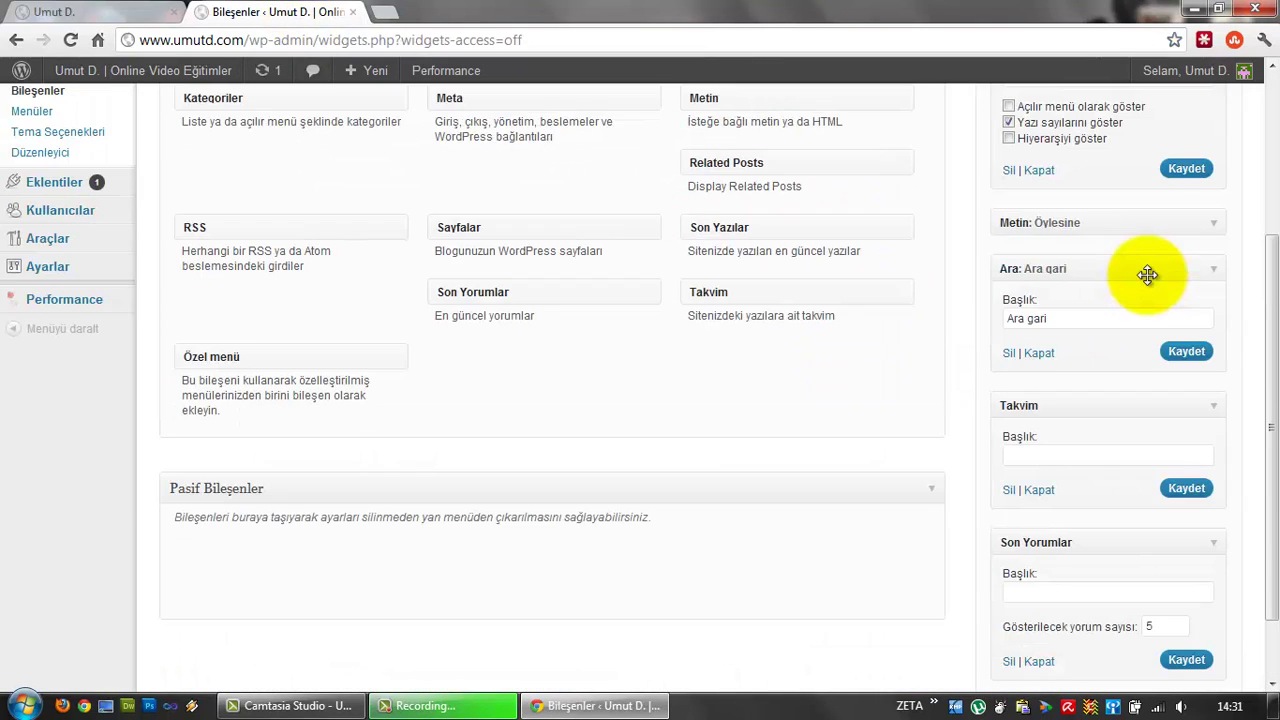
Enter a name wrapped in bold HTML tags as the text of the Öylesine Metin widget and save it.
{"action": "left_click", "coordinate": [1217, 226]}
{"action": "left_click", "coordinate": [942, 322]}
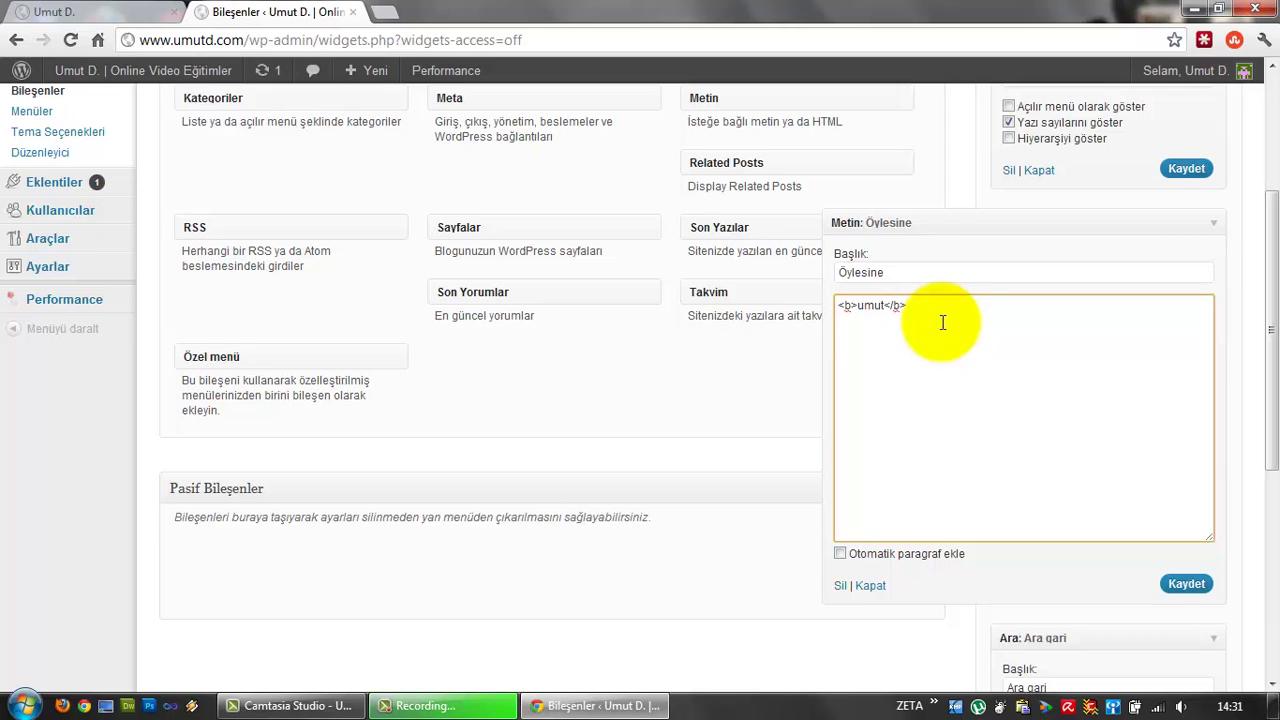
{"action": "left_click", "coordinate": [1188, 585]}
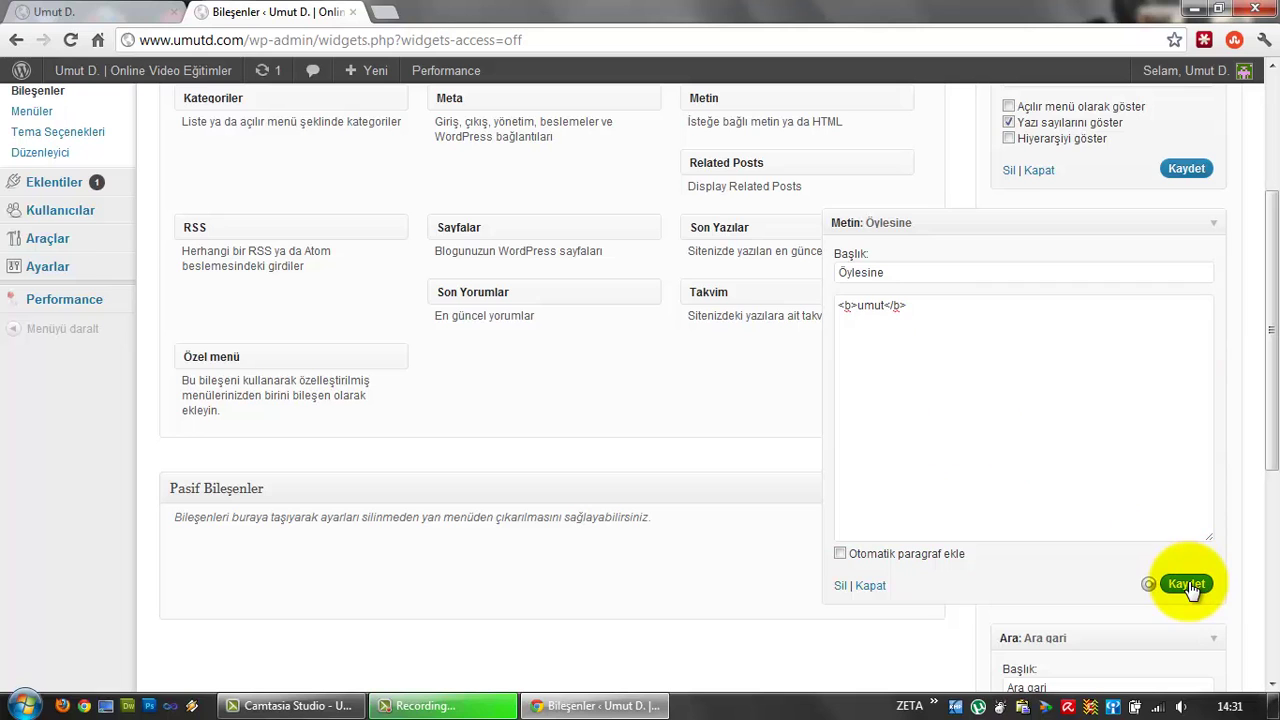
Reload the site's home page and examine the Öylesine text, the Ara gari search box and the calendar in the sidebar.
{"action": "left_click", "coordinate": [55, 12]}
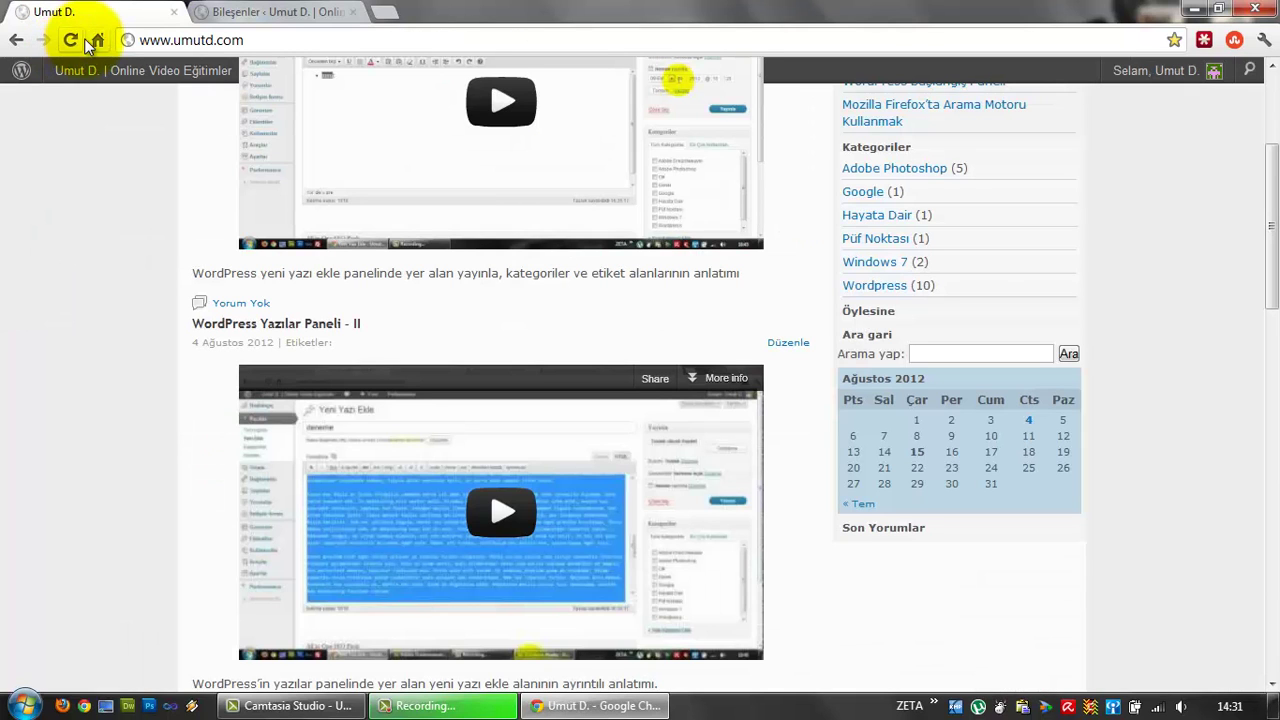
{"action": "left_click", "coordinate": [77, 39]}
{"action": "left_click", "coordinate": [16, 40]}
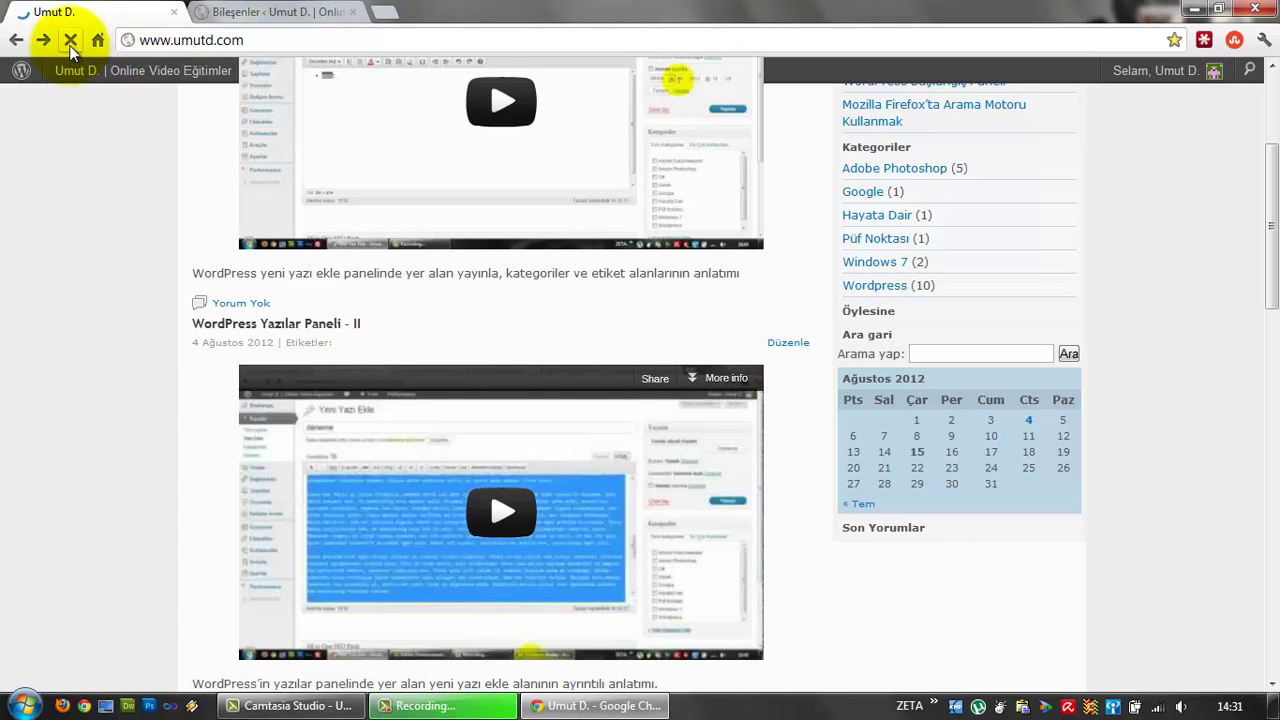
{"action": "left_click", "coordinate": [69, 43]}
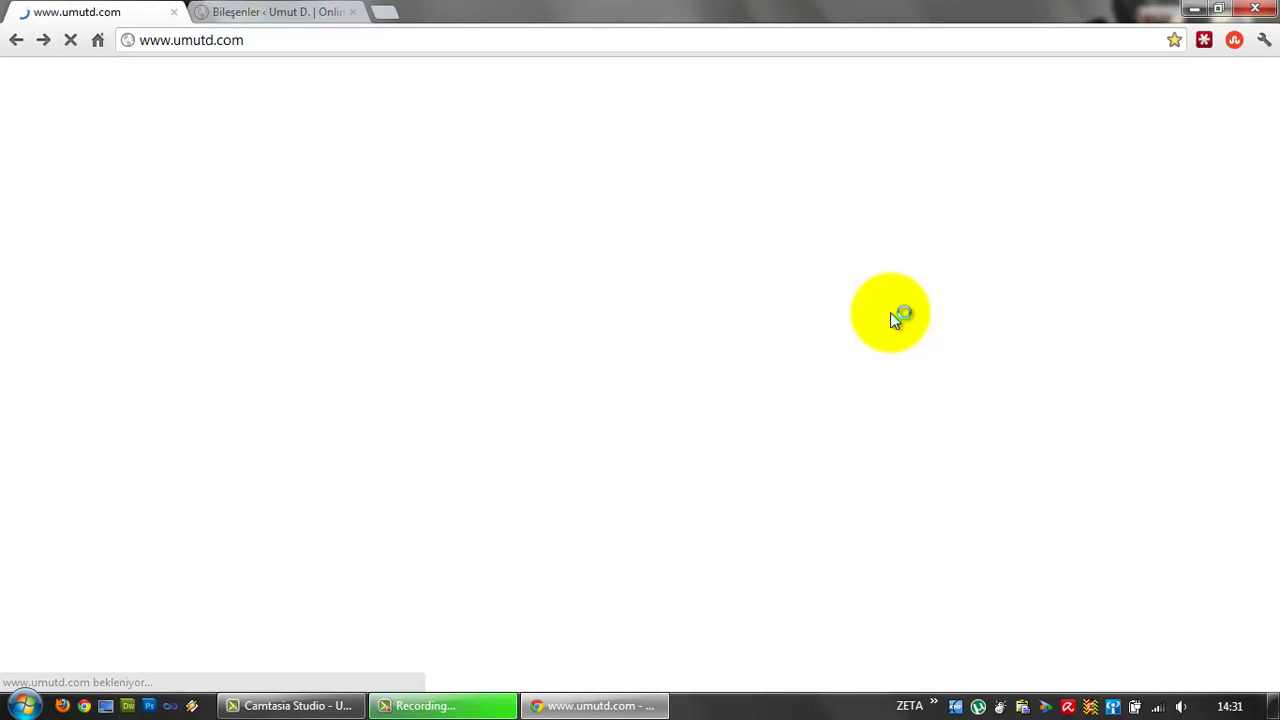
{"action": "scroll", "coordinate": [905, 378], "scroll_direction": "down", "scroll_amount": 3}
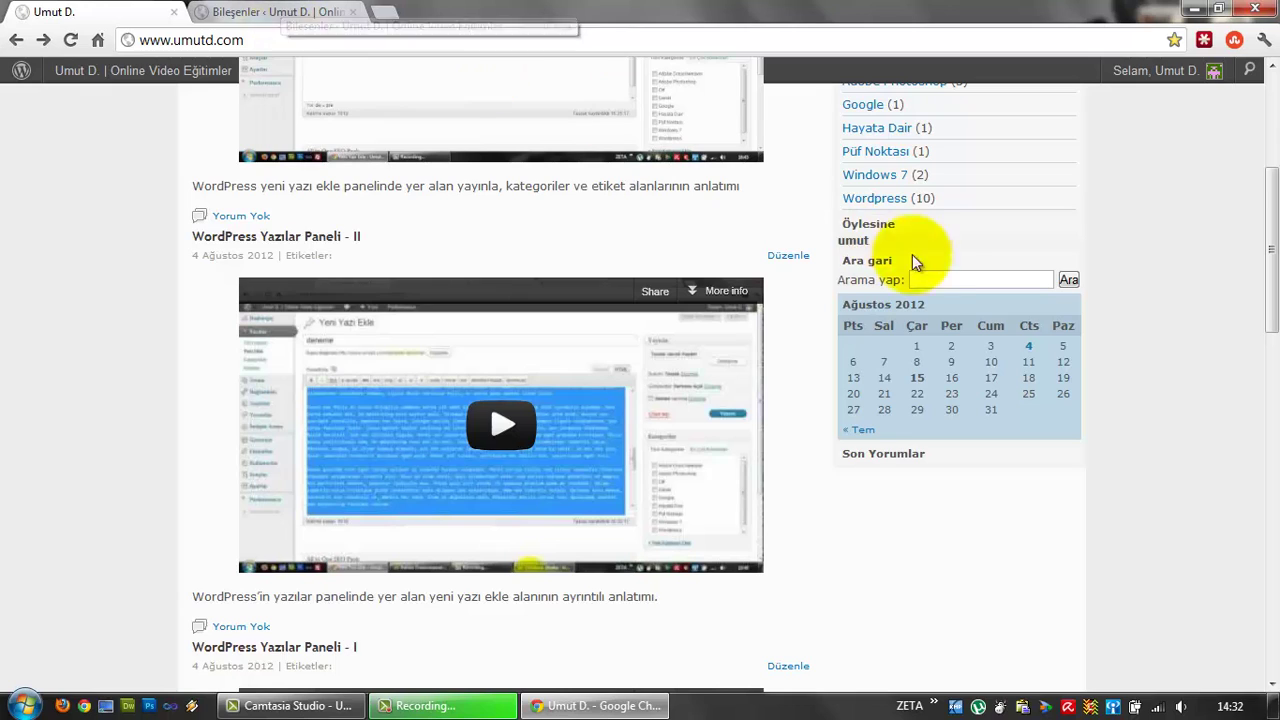
{"action": "left_click_drag", "start_coordinate": [838, 259], "coordinate": [986, 276]}
{"action": "left_click", "coordinate": [986, 278]}
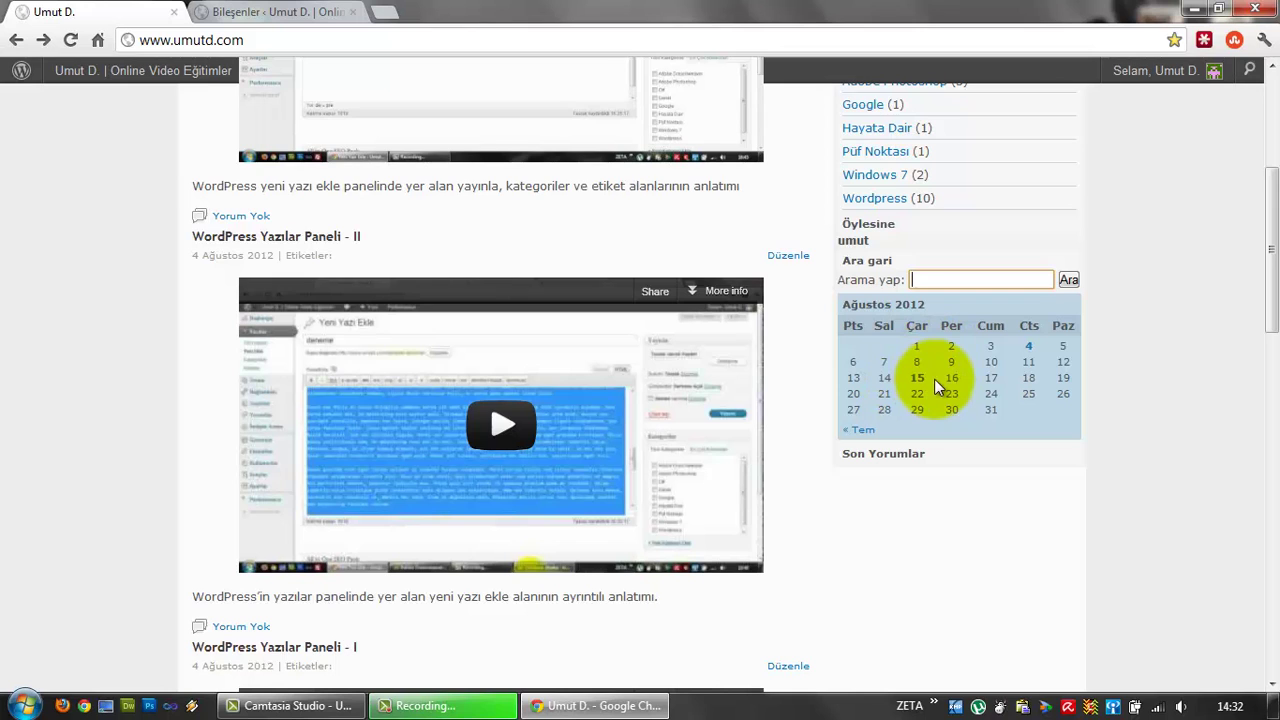
Return to the Bileşenler page and collapse the Metin, Ara, Takvim and Son Yorumlar widgets in Yan Menü 1.
{"action": "left_click", "coordinate": [251, 15]}
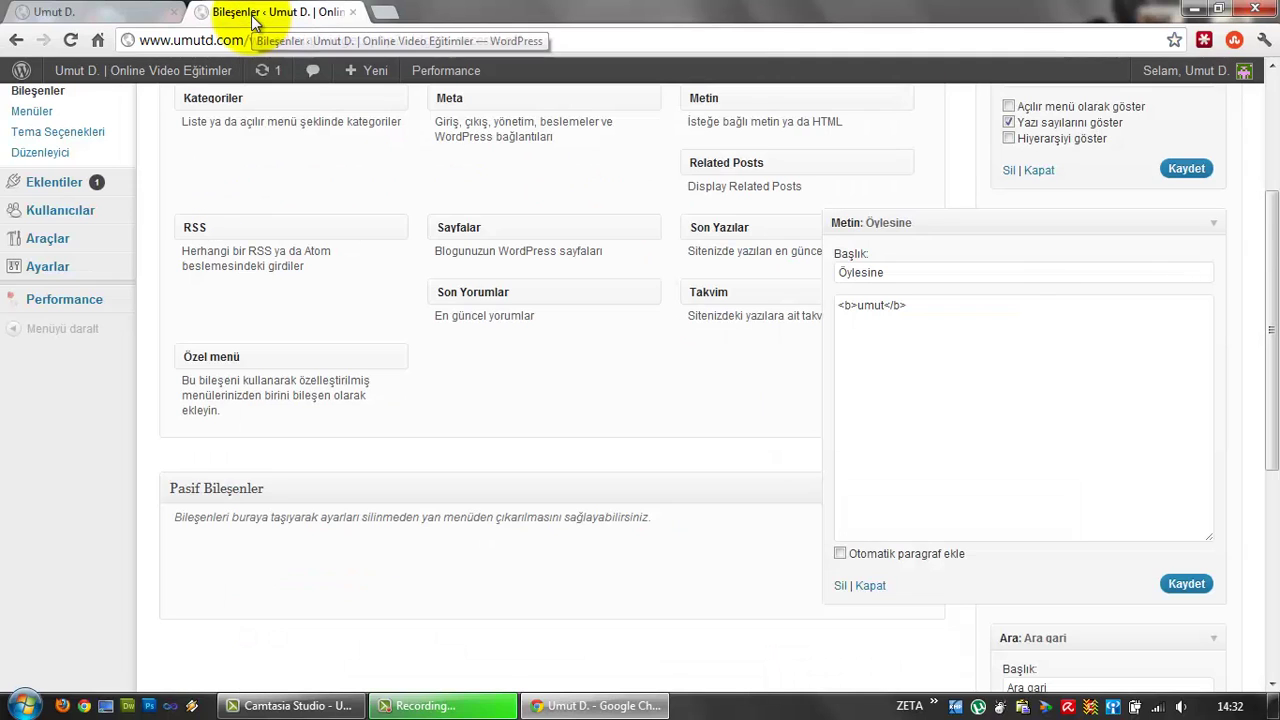
{"action": "left_click", "coordinate": [1210, 233]}
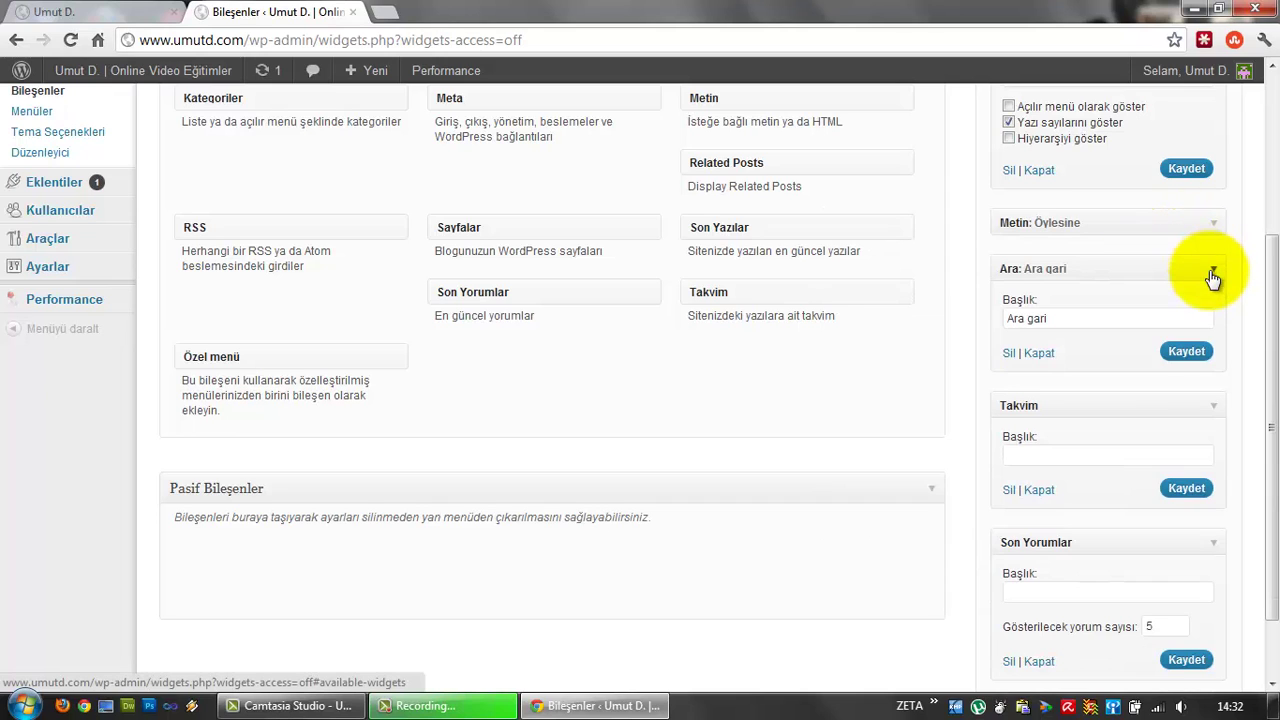
{"action": "left_click", "coordinate": [1212, 274]}
{"action": "left_click", "coordinate": [1214, 314]}
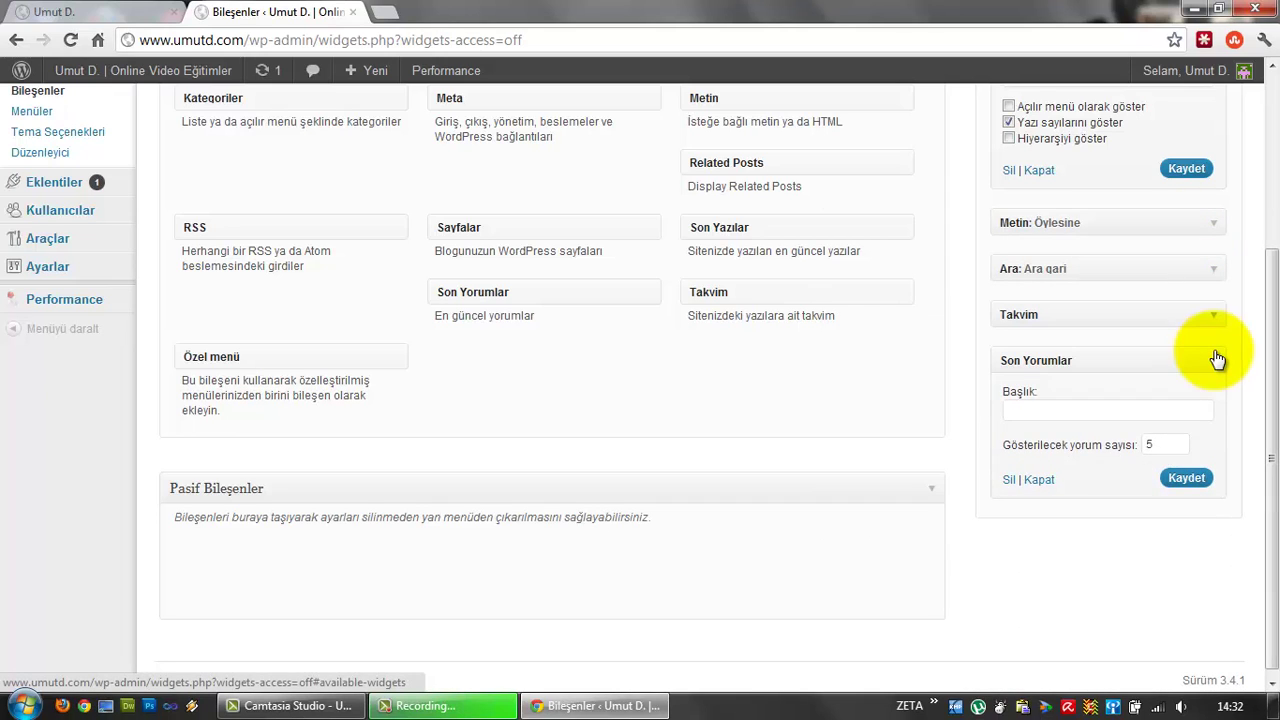
{"action": "left_click", "coordinate": [1216, 358]}
Remove the Son Yorumlar, Takvim and Ara widgets from Yan Menü 1 by moving them back to Mevcut Bileşenler.
{"action": "left_click_drag", "start_coordinate": [1103, 366], "coordinate": [725, 378]}
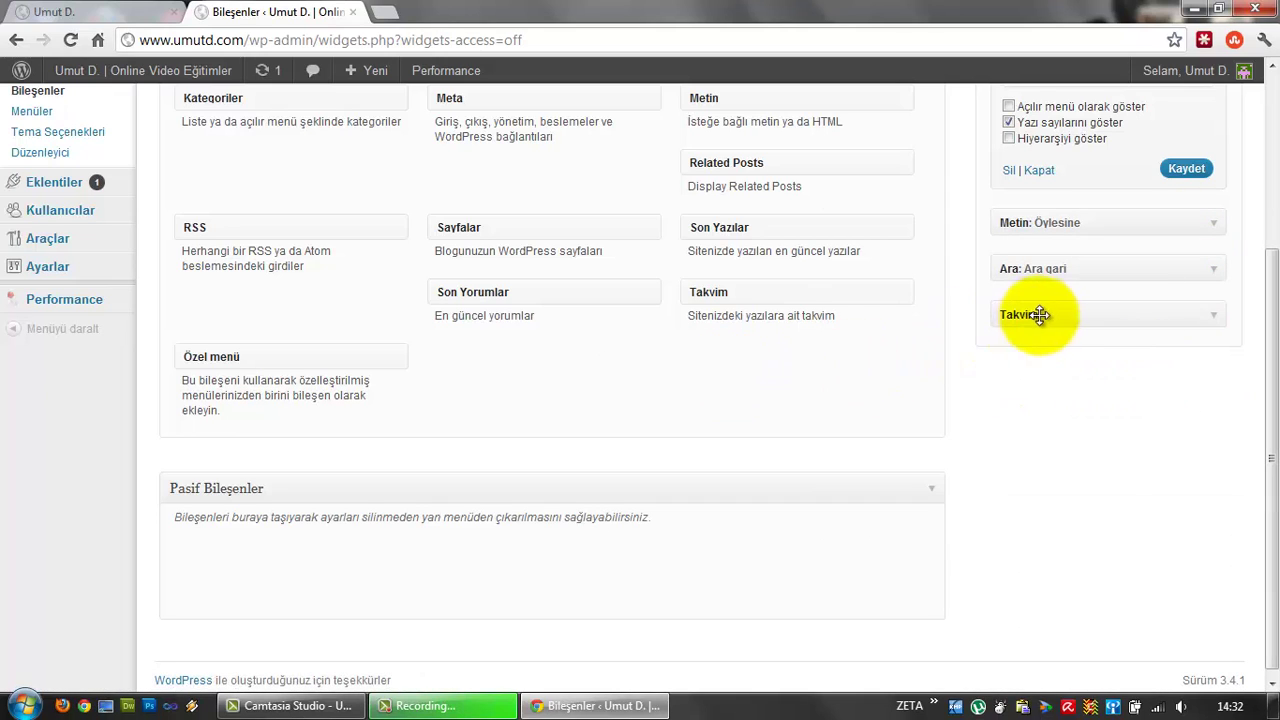
{"action": "left_click_drag", "start_coordinate": [1040, 314], "coordinate": [700, 305]}
{"action": "left_click_drag", "start_coordinate": [1057, 264], "coordinate": [697, 330]}
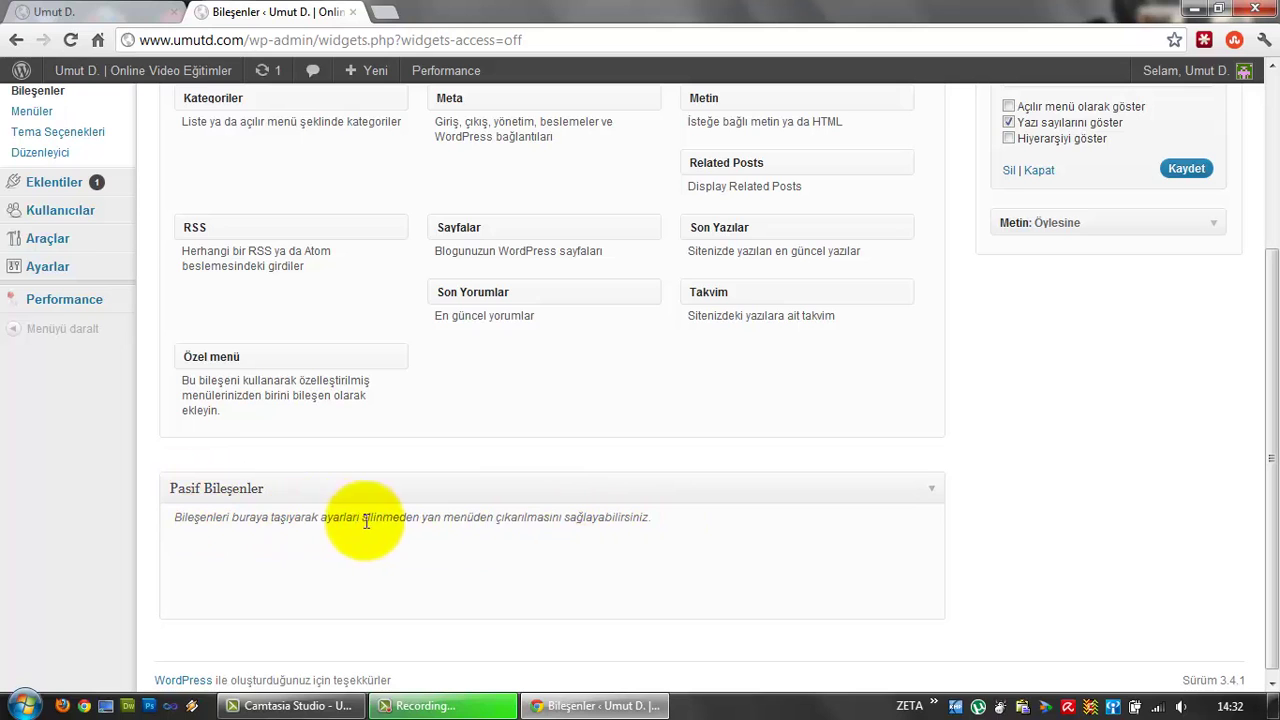
Review the Öylesine Metin widget's title and HTML content and collapse it again.
{"action": "scroll", "coordinate": [825, 430], "scroll_direction": "up", "scroll_amount": 1}
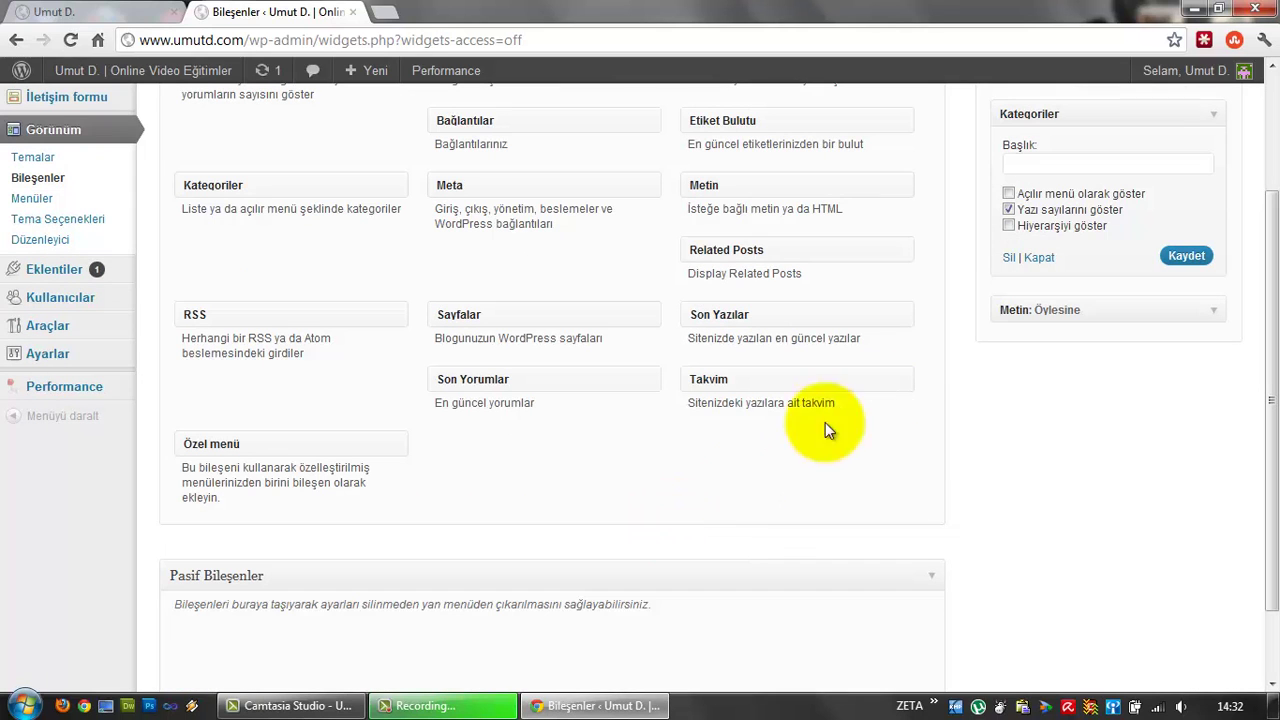
{"action": "left_click", "coordinate": [1212, 312]}
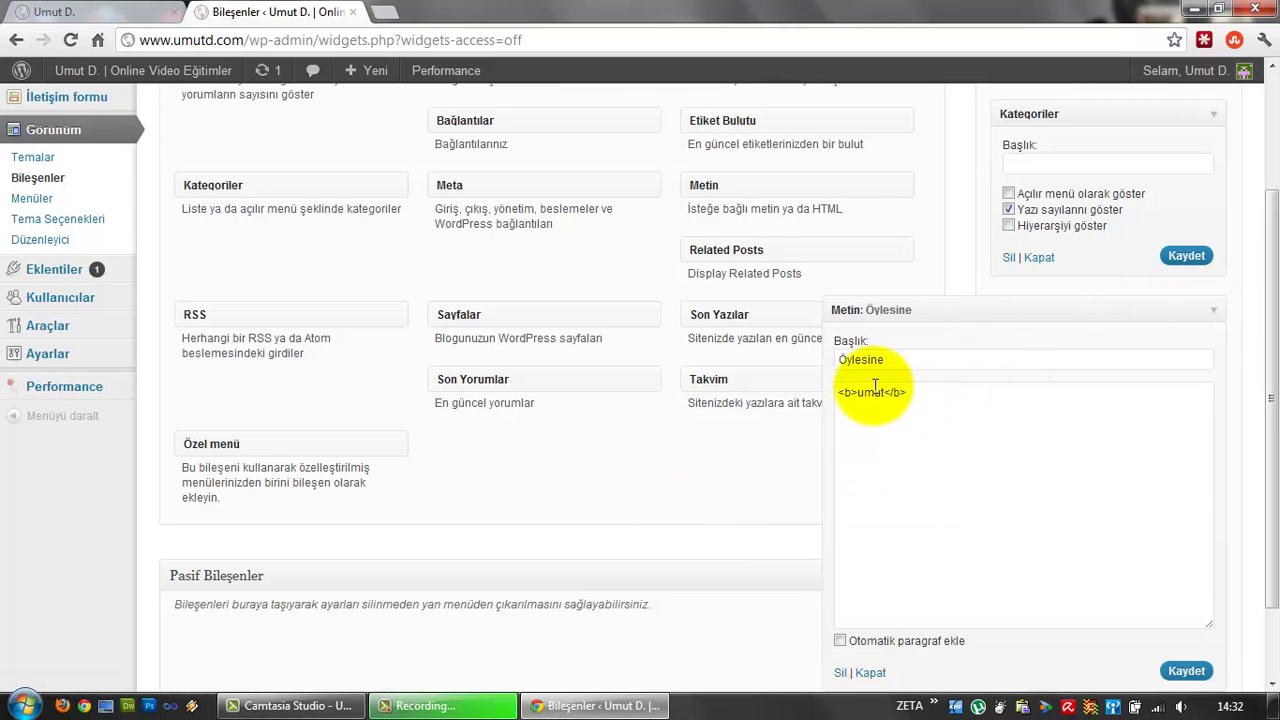
{"action": "left_click", "coordinate": [1210, 316]}
{"action": "left_click_drag", "start_coordinate": [1214, 318], "coordinate": [1136, 304]}
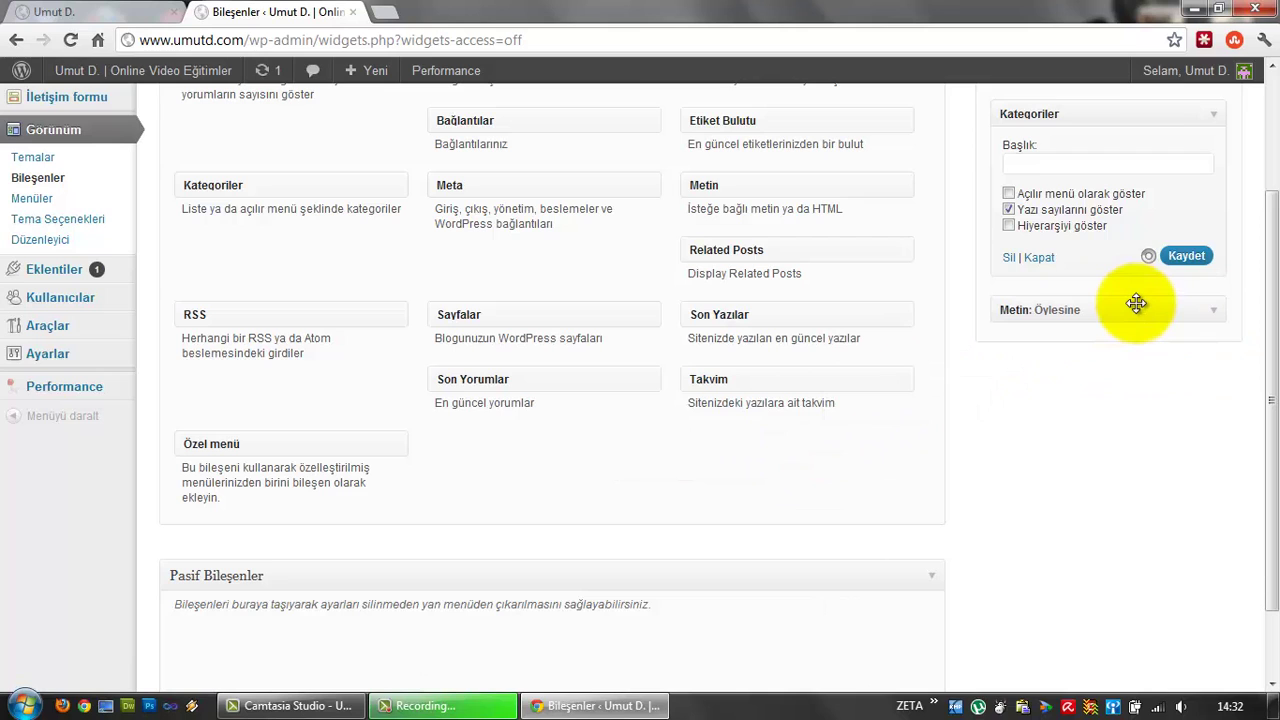
{"action": "left_click", "coordinate": [1214, 312]}
{"action": "left_click", "coordinate": [1216, 314]}
Move the Öylesine Metin widget from Yan Menü 1 to Pasif Bileşenler and review its retained settings.
{"action": "scroll", "coordinate": [1186, 314], "scroll_direction": "down", "scroll_amount": 2}
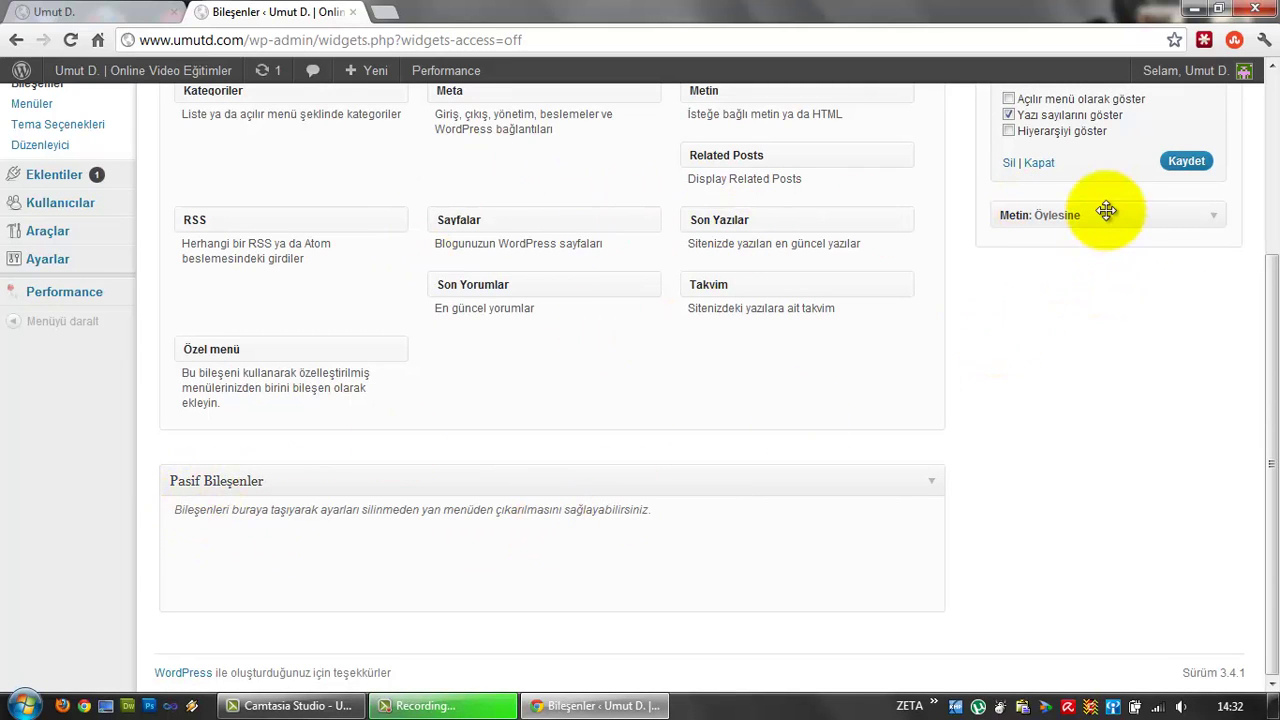
{"action": "left_click_drag", "start_coordinate": [1108, 209], "coordinate": [404, 546]}
{"action": "left_click", "coordinate": [403, 542]}
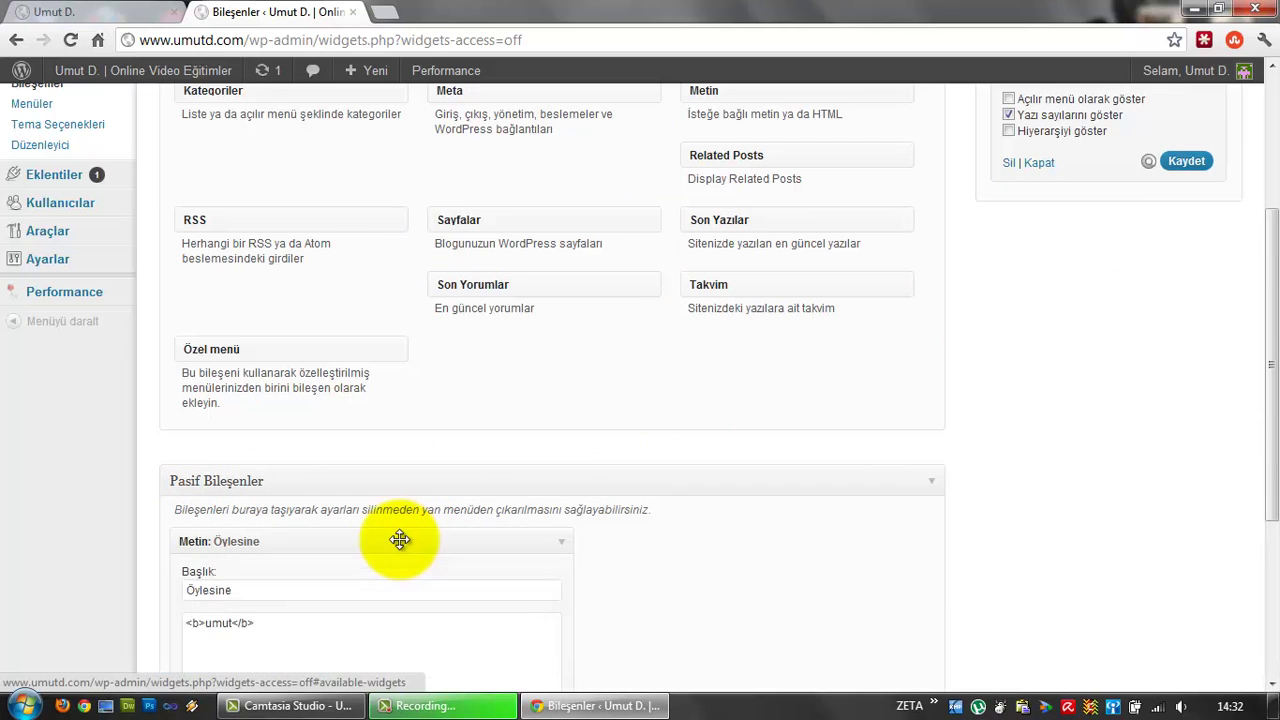
{"action": "scroll", "coordinate": [401, 540], "scroll_direction": "down", "scroll_amount": 3}
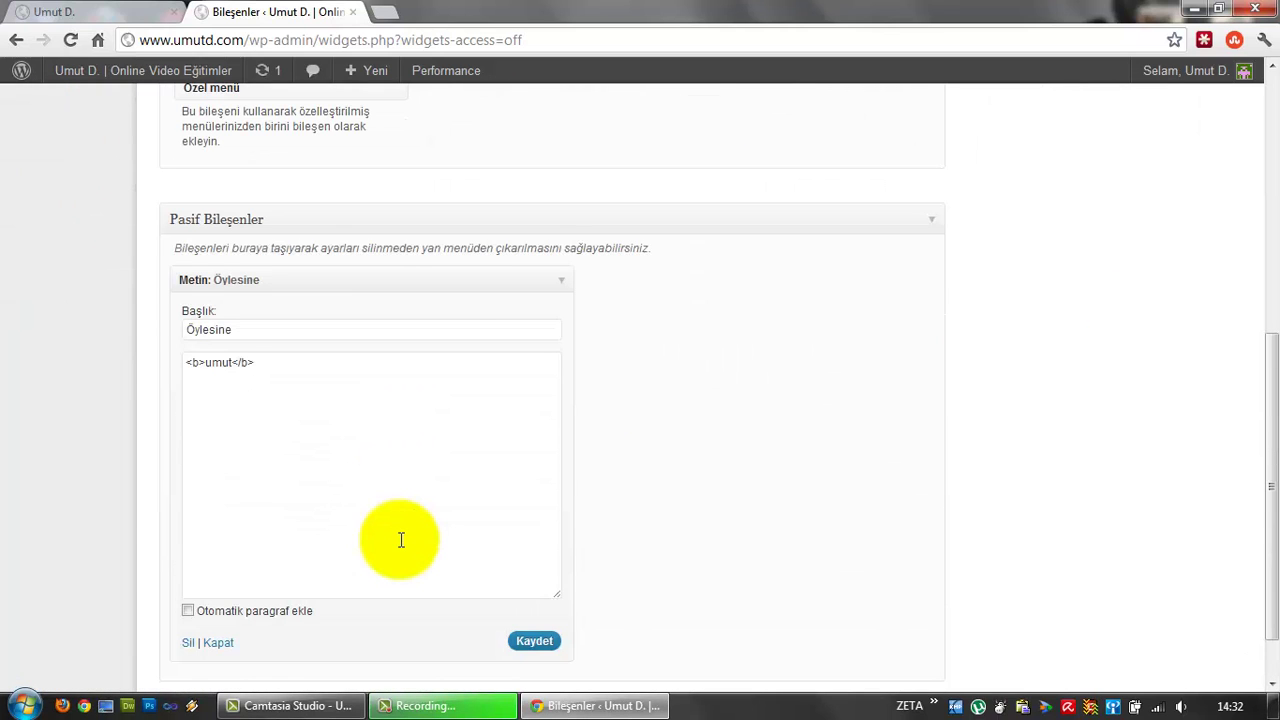
{"action": "scroll", "coordinate": [430, 515], "scroll_direction": "up", "scroll_amount": 1}
{"action": "scroll", "coordinate": [560, 370], "scroll_direction": "up", "scroll_amount": 4}
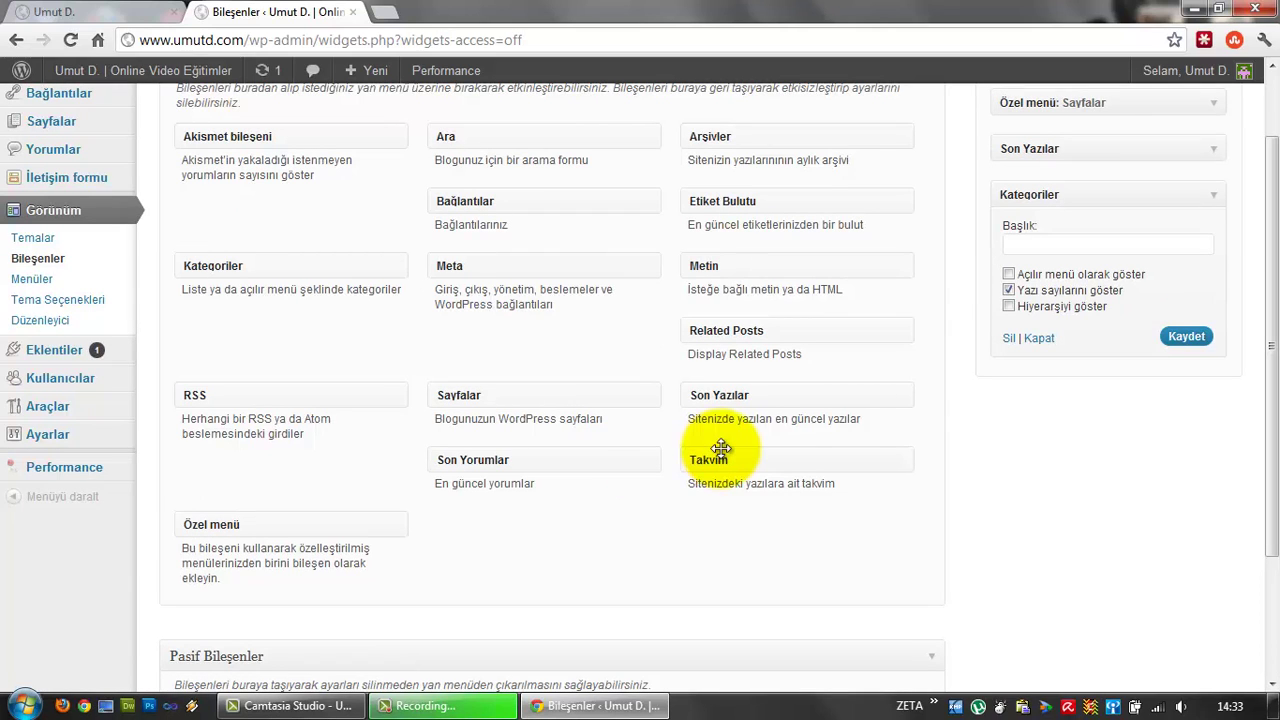
Remove the Öylesine Metin widget from Pasif Bileşenler by moving it back to Mevcut Bileşenler.
{"action": "scroll", "coordinate": [600, 475], "scroll_direction": "down", "scroll_amount": 2}
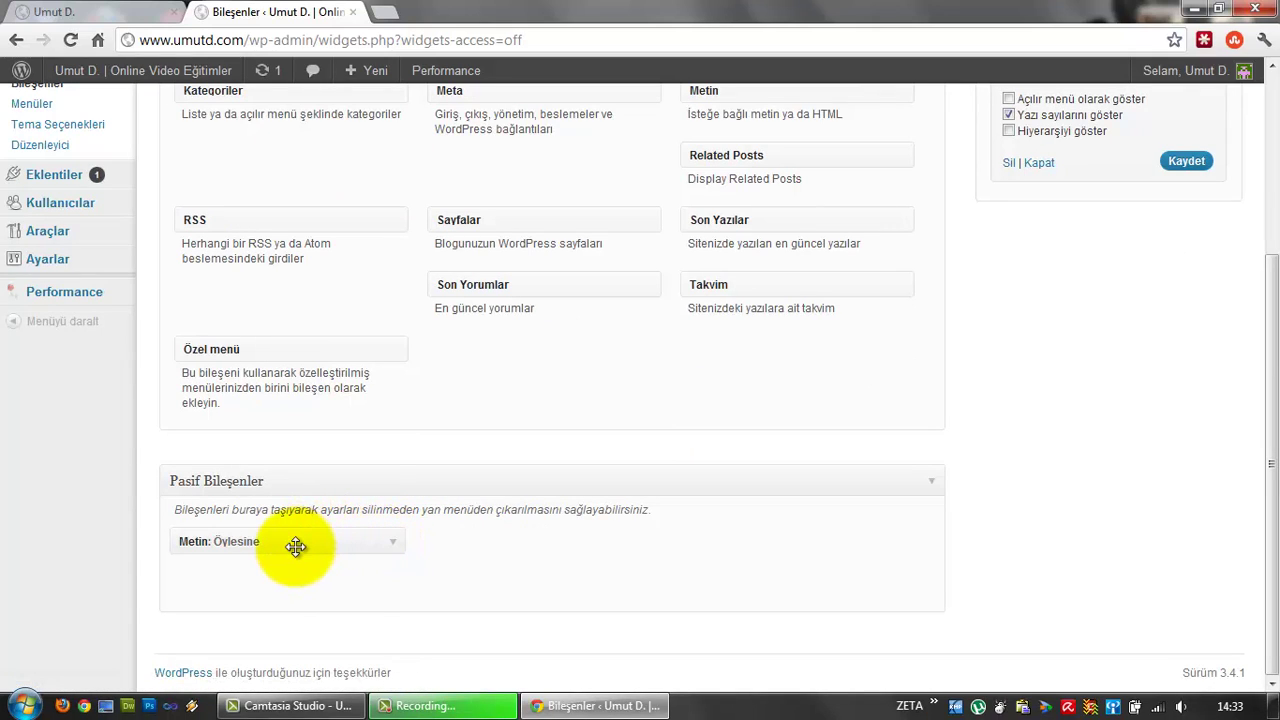
{"action": "left_click_drag", "start_coordinate": [296, 546], "coordinate": [649, 376]}
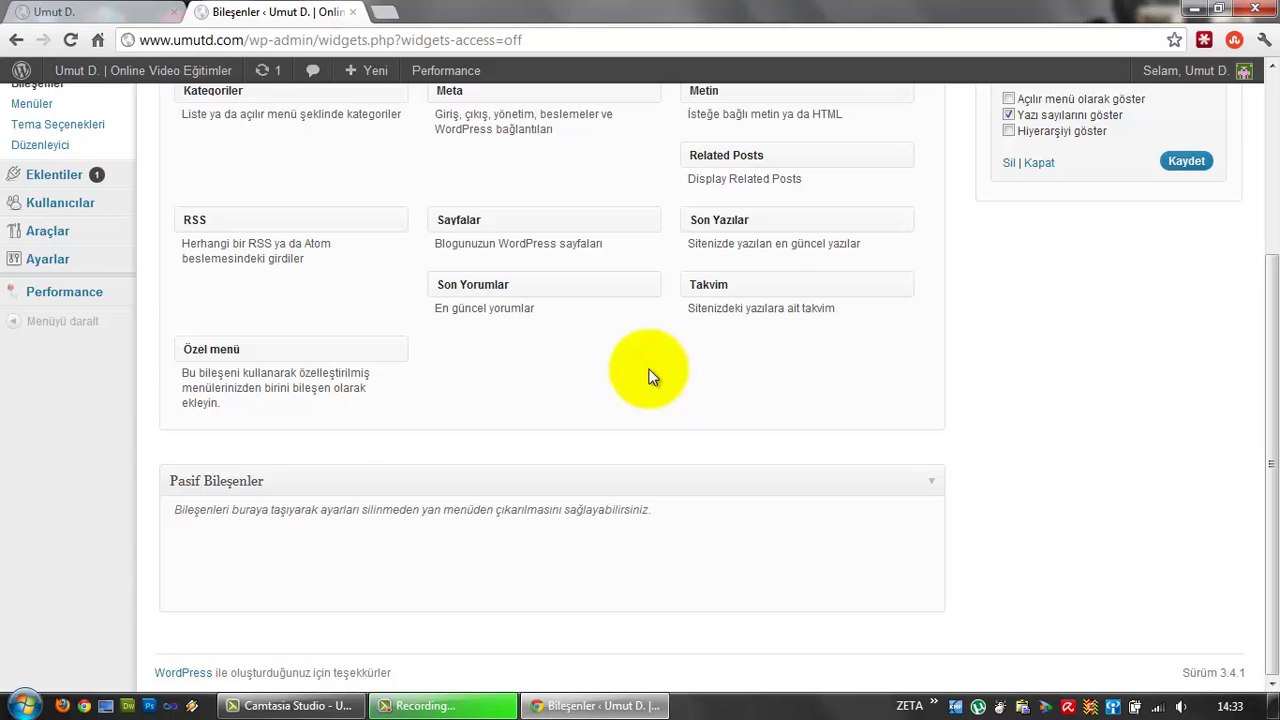
{"action": "scroll", "coordinate": [649, 376], "scroll_direction": "up", "scroll_amount": 5}
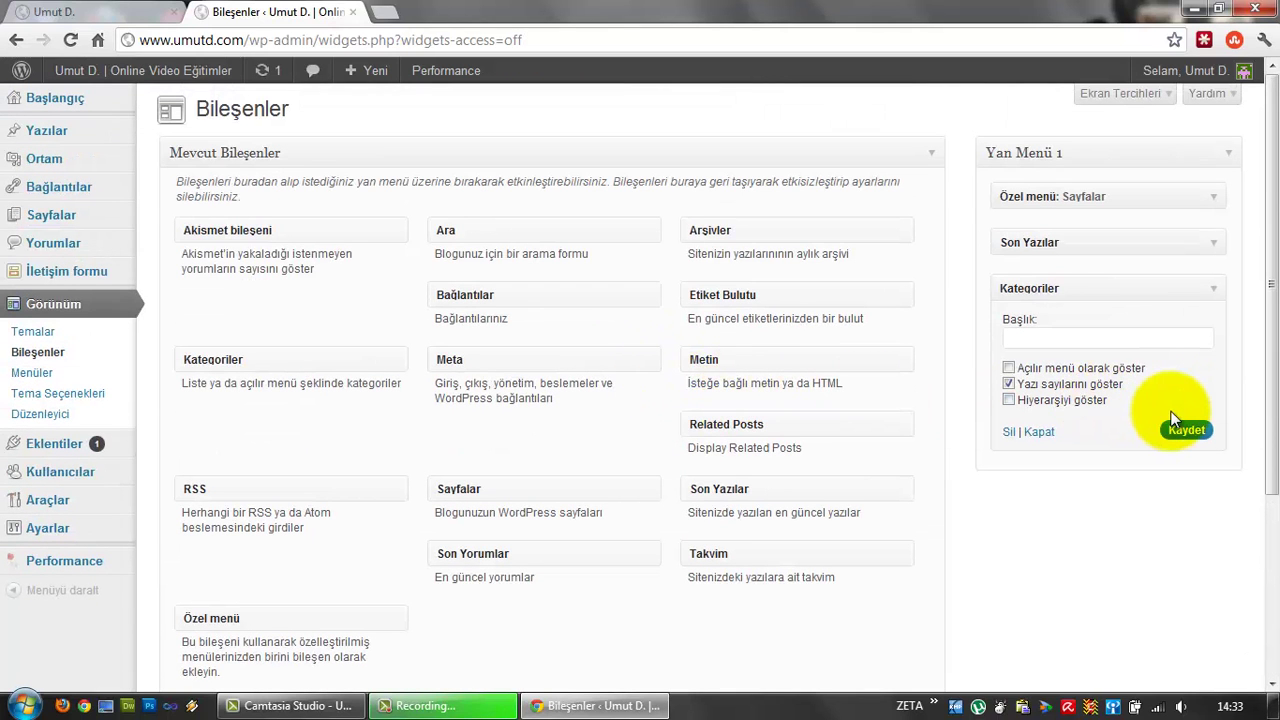
Reload the site's home page after the widget removals and return to the Bileşenler page.
{"action": "left_click", "coordinate": [55, 12]}
{"action": "left_click", "coordinate": [70, 40]}
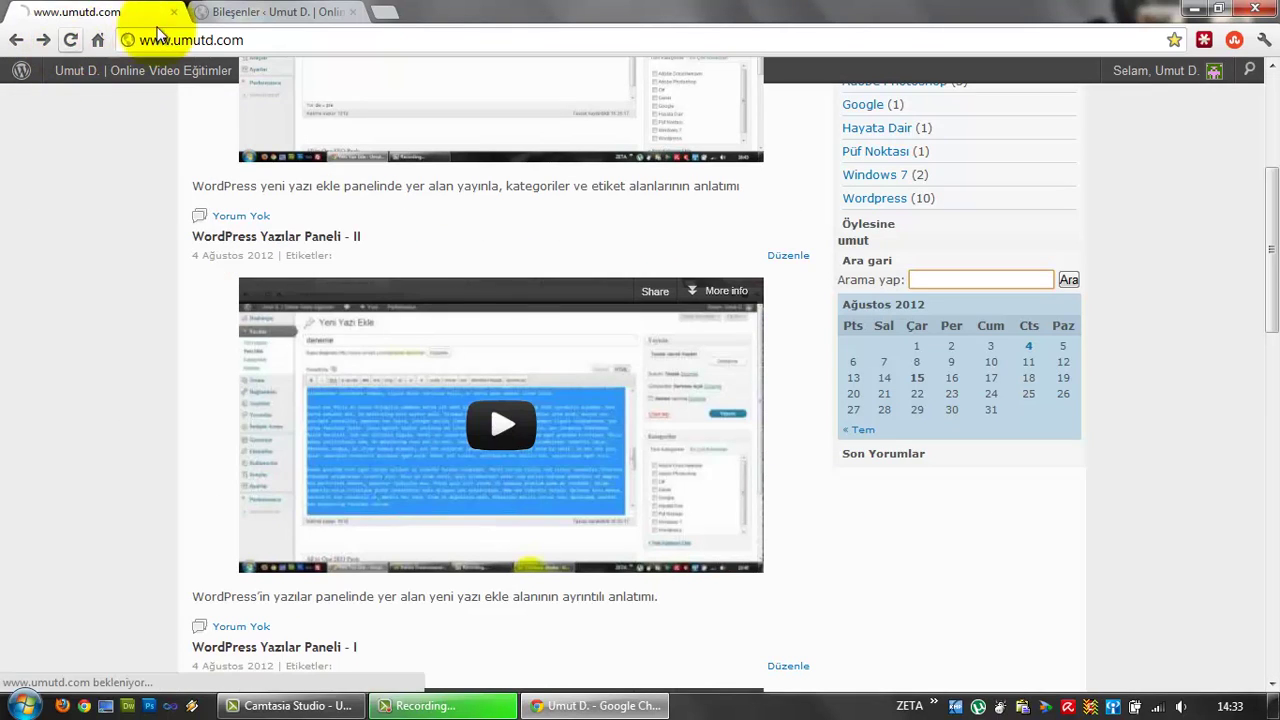
{"action": "left_click", "coordinate": [247, 10]}
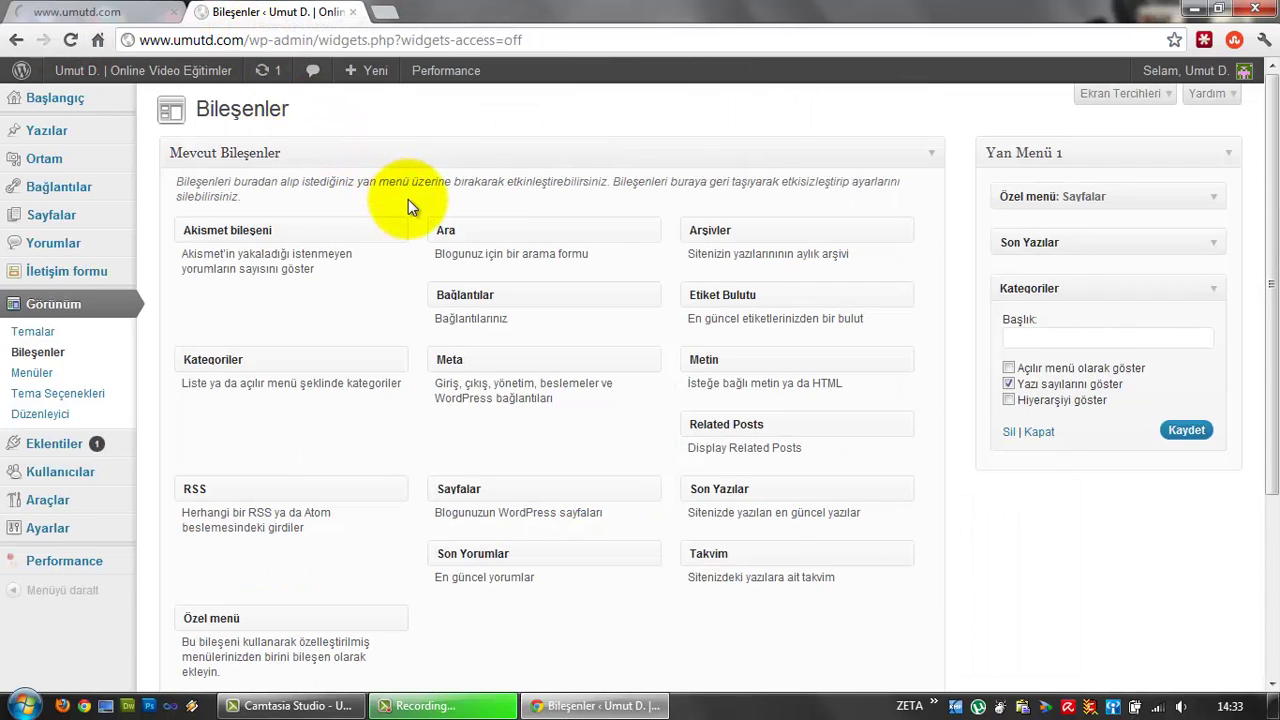
Look at the Ekran Tercihleri options and go over the list of available widgets.
{"action": "left_click", "coordinate": [1110, 96]}
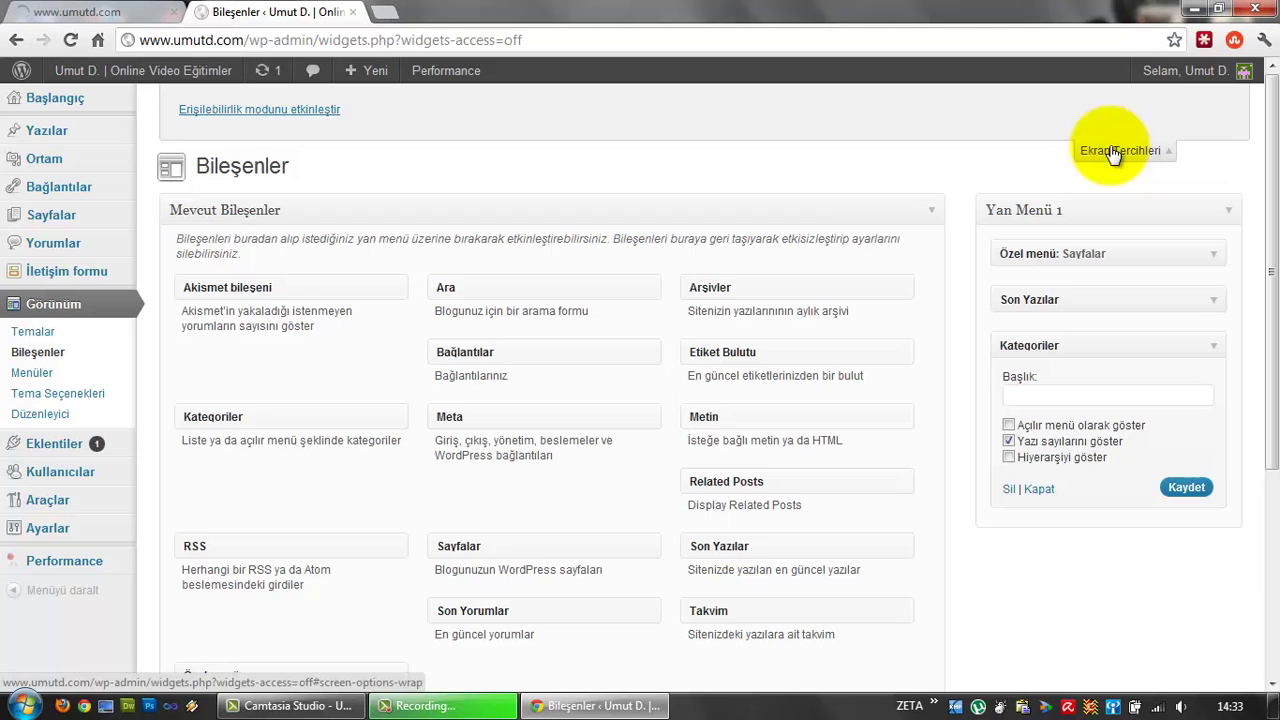
{"action": "scroll", "coordinate": [1000, 175], "scroll_direction": "down", "scroll_amount": 3}
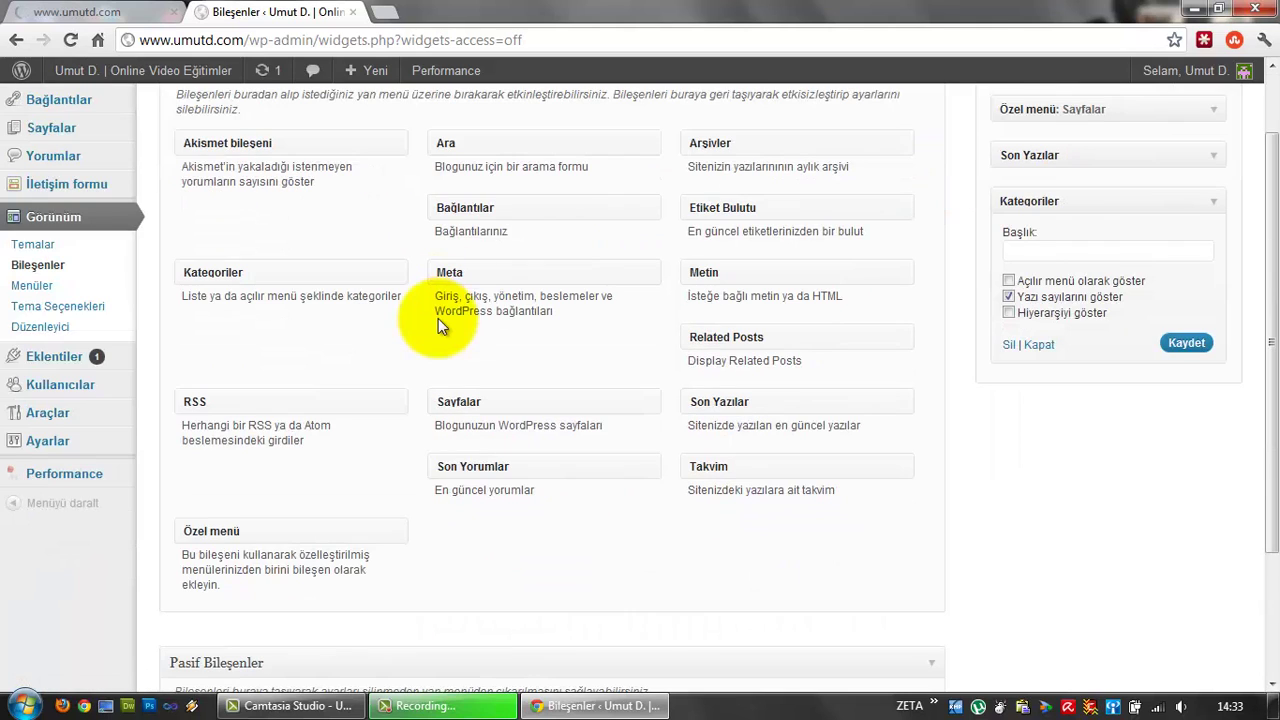
{"action": "scroll", "coordinate": [438, 318], "scroll_direction": "up", "scroll_amount": 2}
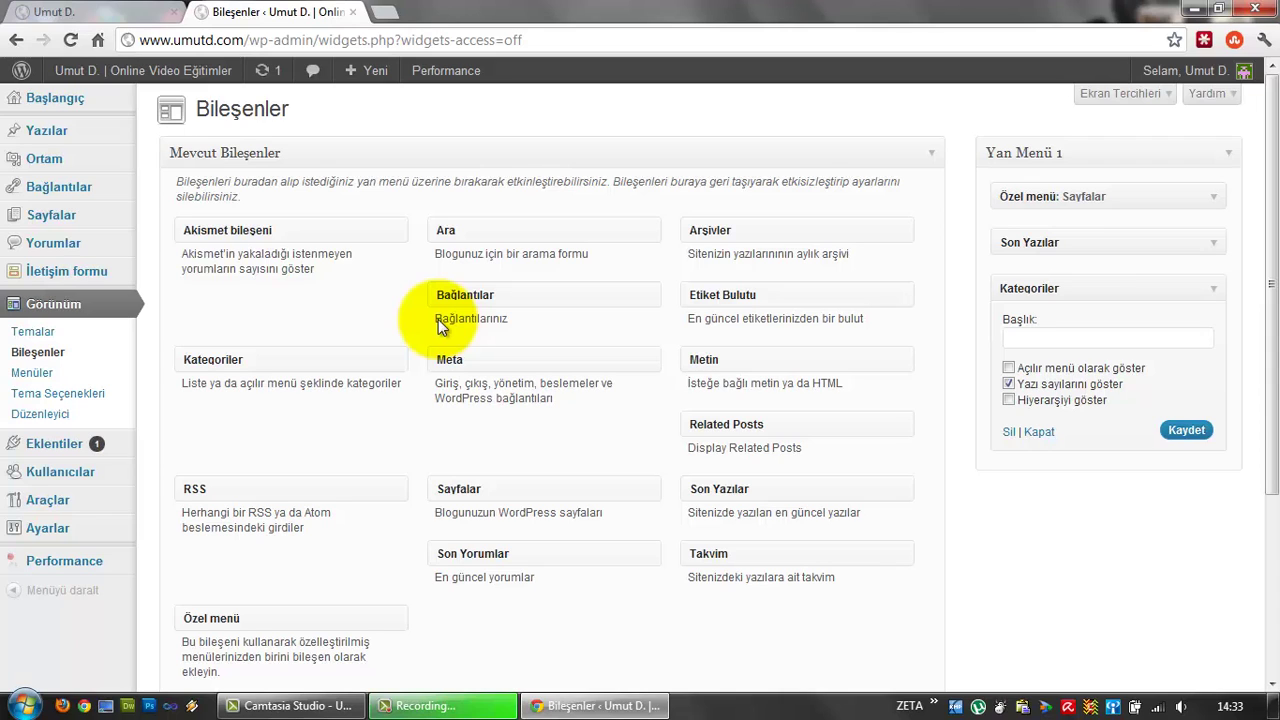
{"action": "mouse_move", "coordinate": [480, 236]}
{"action": "left_mouse_down"}
{"action": "mouse_move", "coordinate": [1028, 306]}
{"action": "mouse_move", "coordinate": [1049, 194]}
{"action": "mouse_move", "coordinate": [1047, 343]}
{"action": "mouse_move", "coordinate": [1062, 184]}
{"action": "mouse_move", "coordinate": [714, 243]}
{"action": "mouse_move", "coordinate": [494, 243]}
{"action": "left_mouse_up"}
Check which widgets remain in the sidebar of the site's home page and return to the Bileşenler page.
{"action": "left_click", "coordinate": [108, 10]}
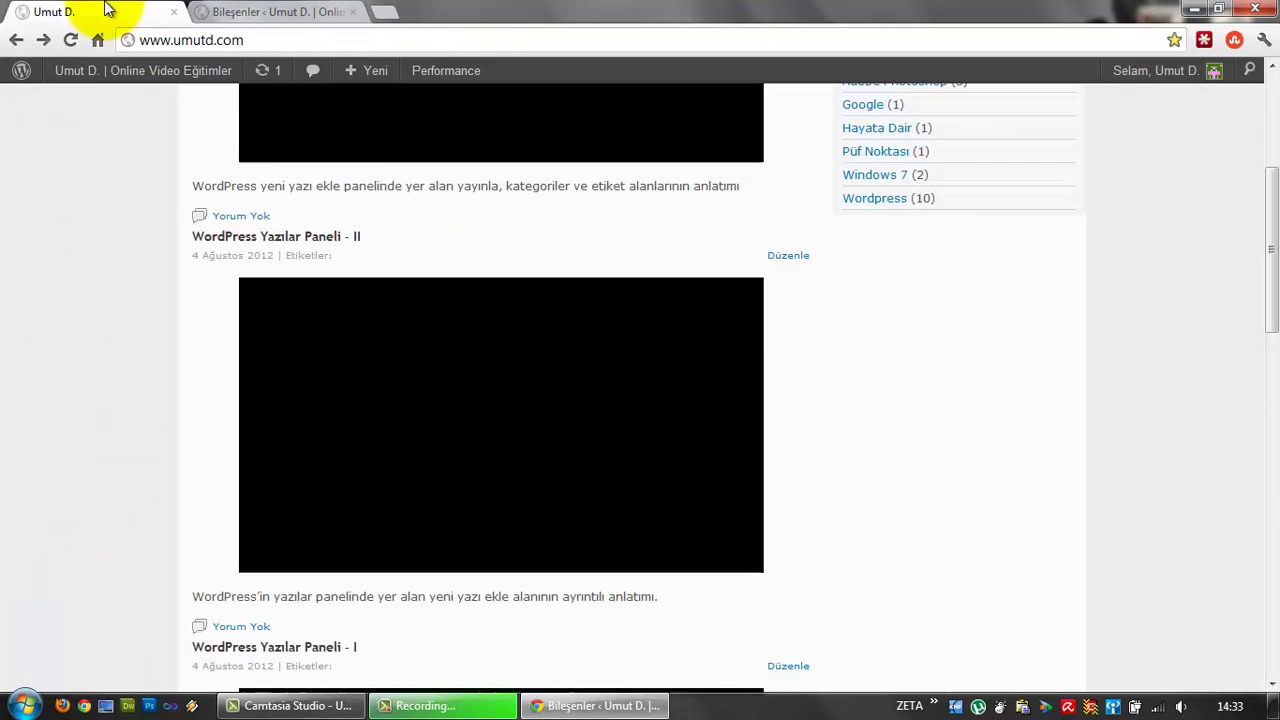
{"action": "scroll", "coordinate": [920, 235], "scroll_direction": "up", "scroll_amount": 5}
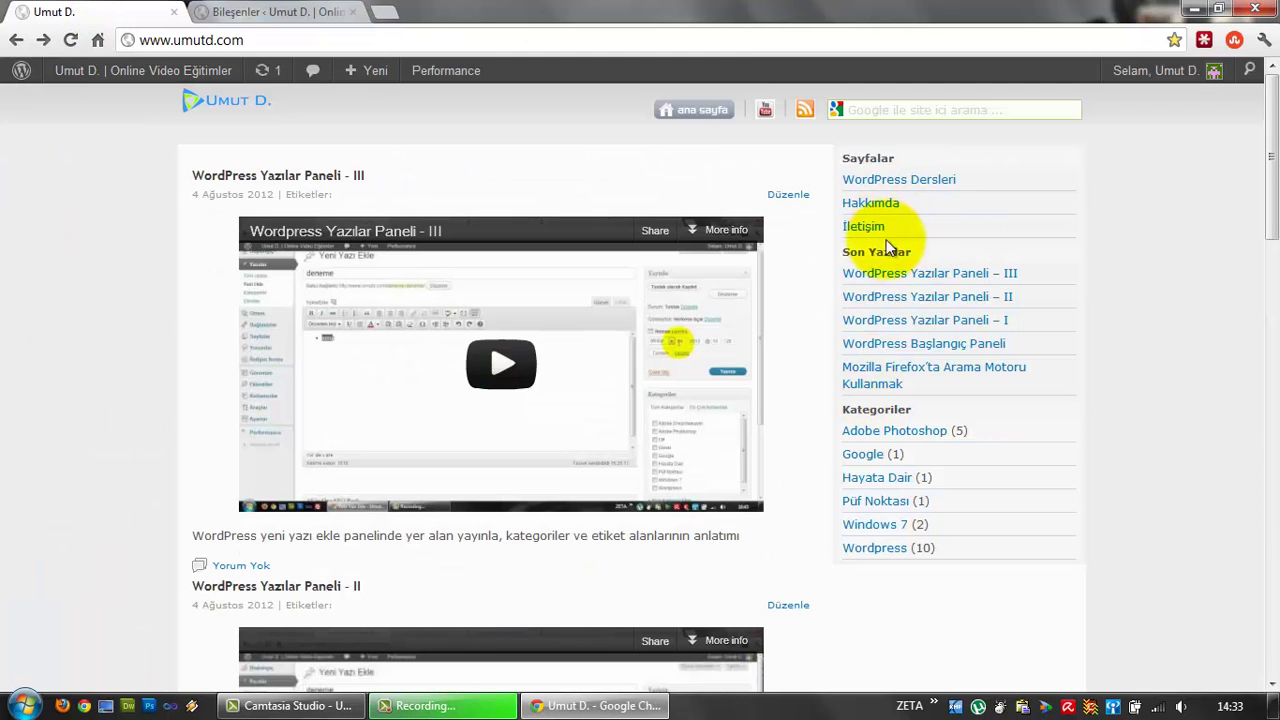
{"action": "left_click", "coordinate": [265, 11]}
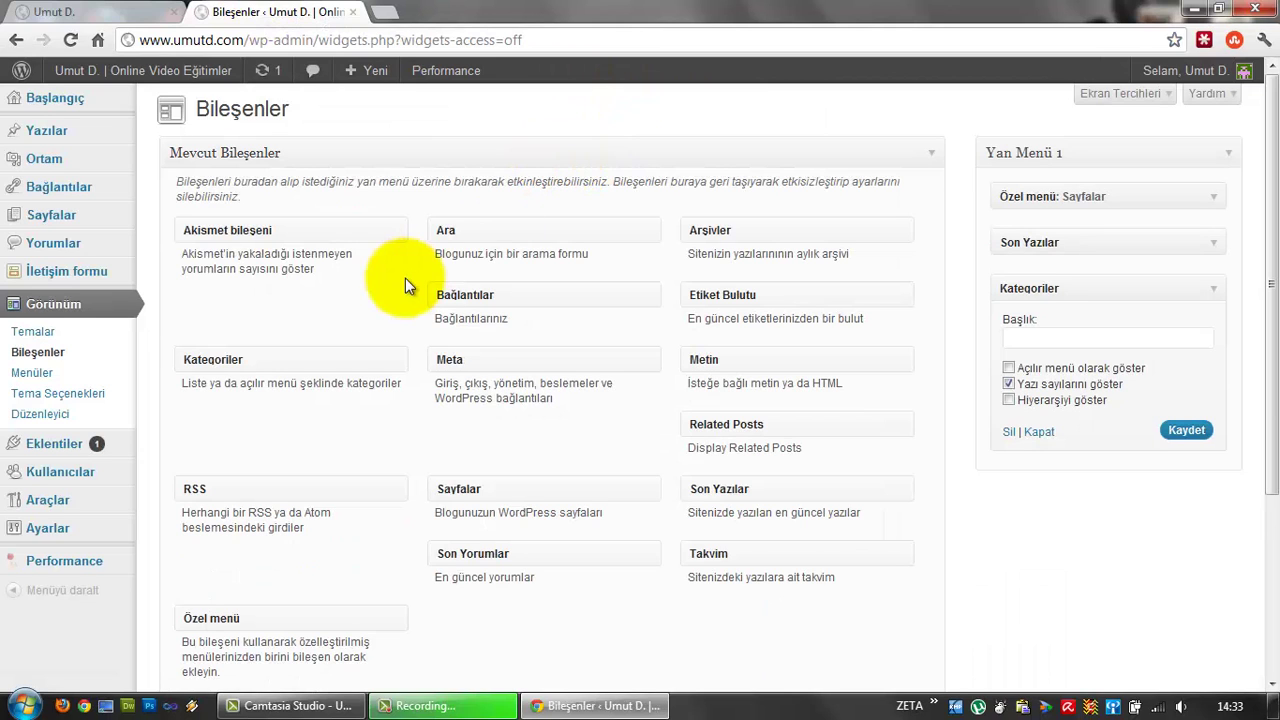
Enable accessibility mode for widgets, examine the add form of the Arşivler widget and leave it without saving.
{"action": "left_click", "coordinate": [1138, 100]}
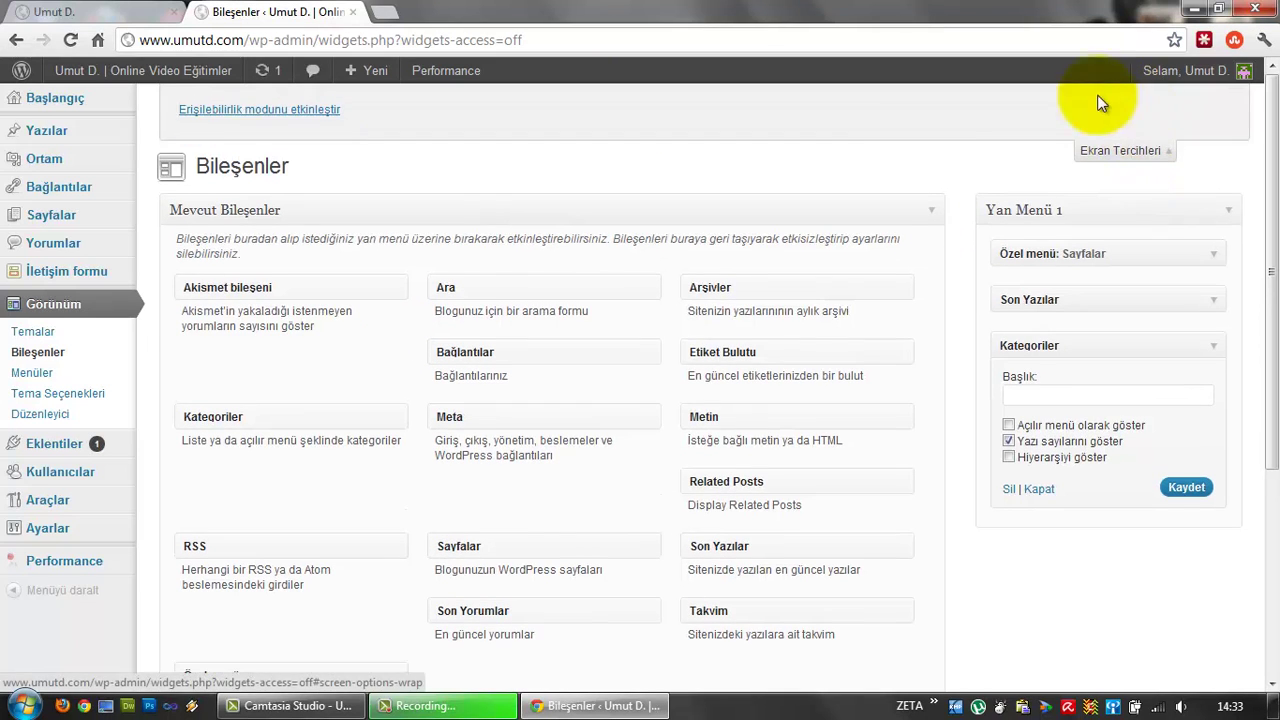
{"action": "left_click", "coordinate": [257, 118]}
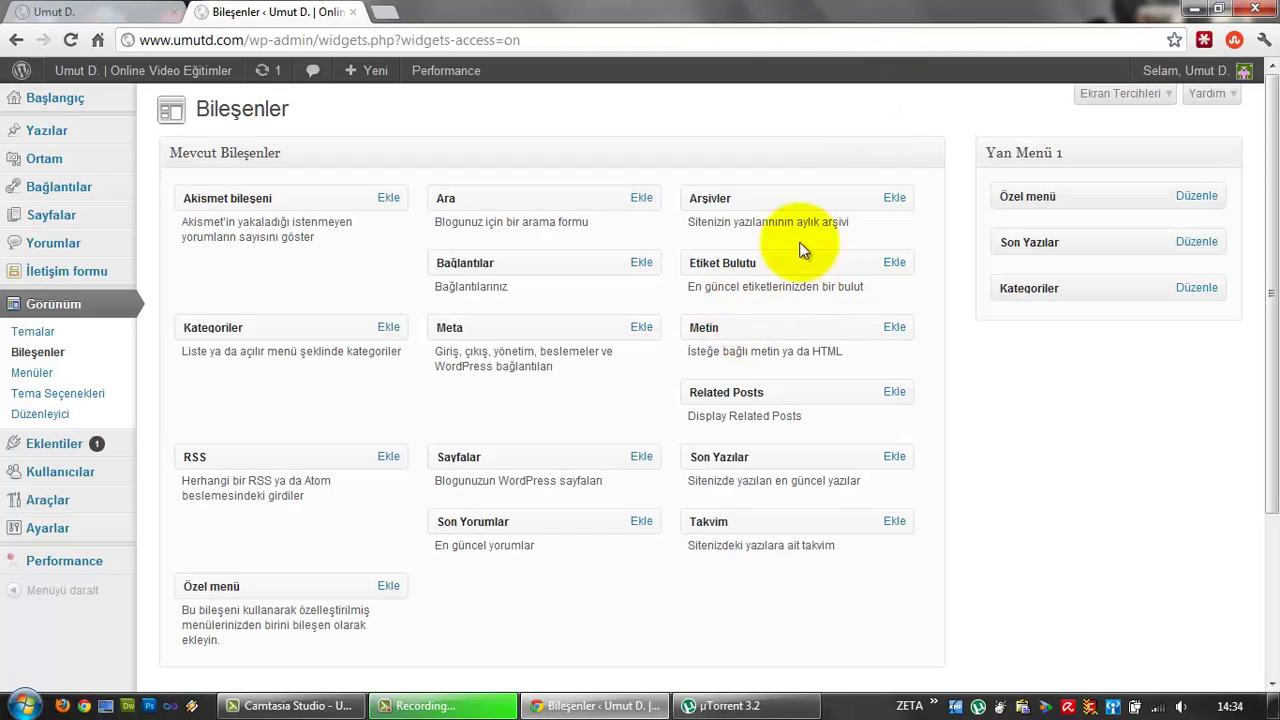
{"action": "left_click", "coordinate": [896, 199]}
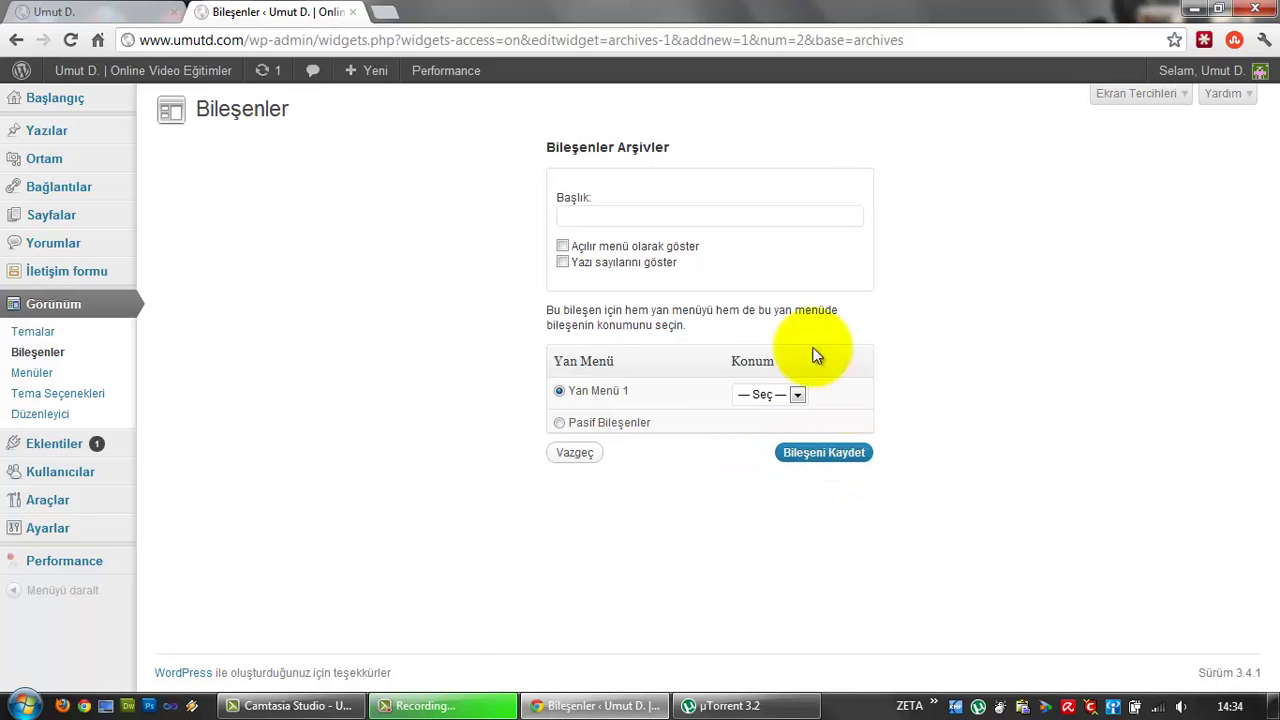
{"action": "left_click", "coordinate": [12, 42]}
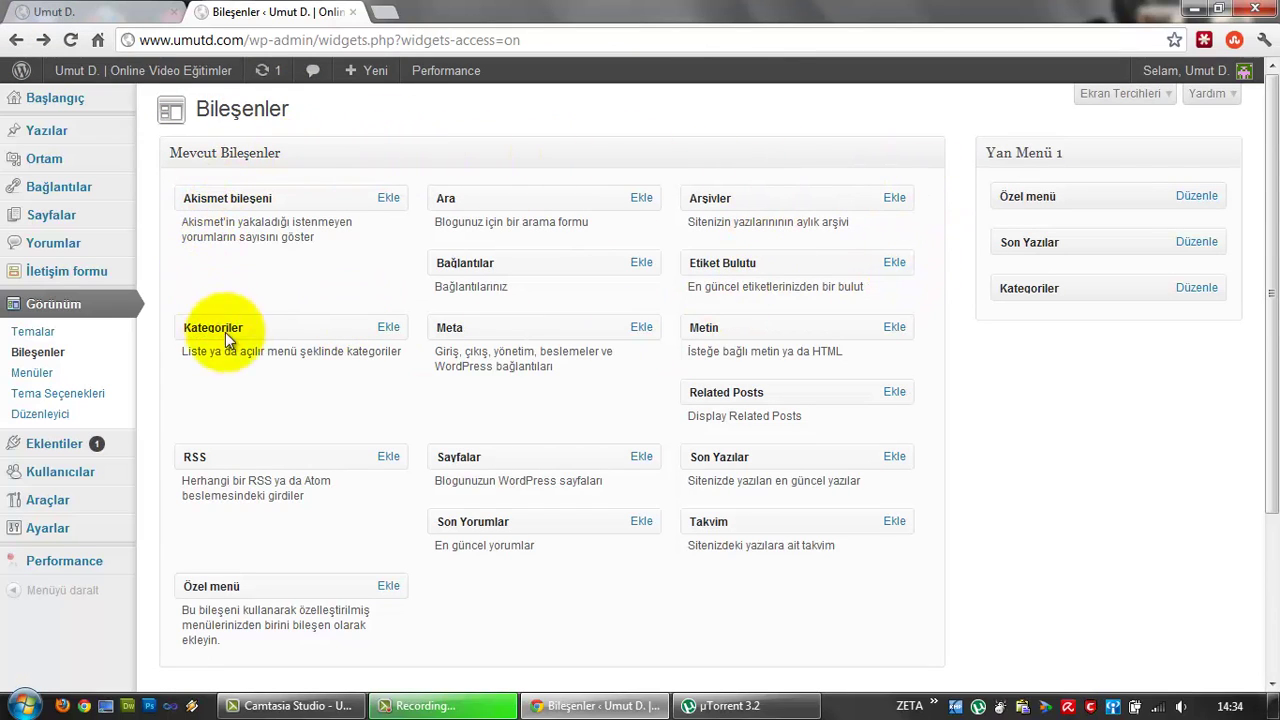
Disable accessibility mode for widgets and recheck the Ekran Tercihleri options before closing them.
{"action": "mouse_move", "coordinate": [1163, 84]}
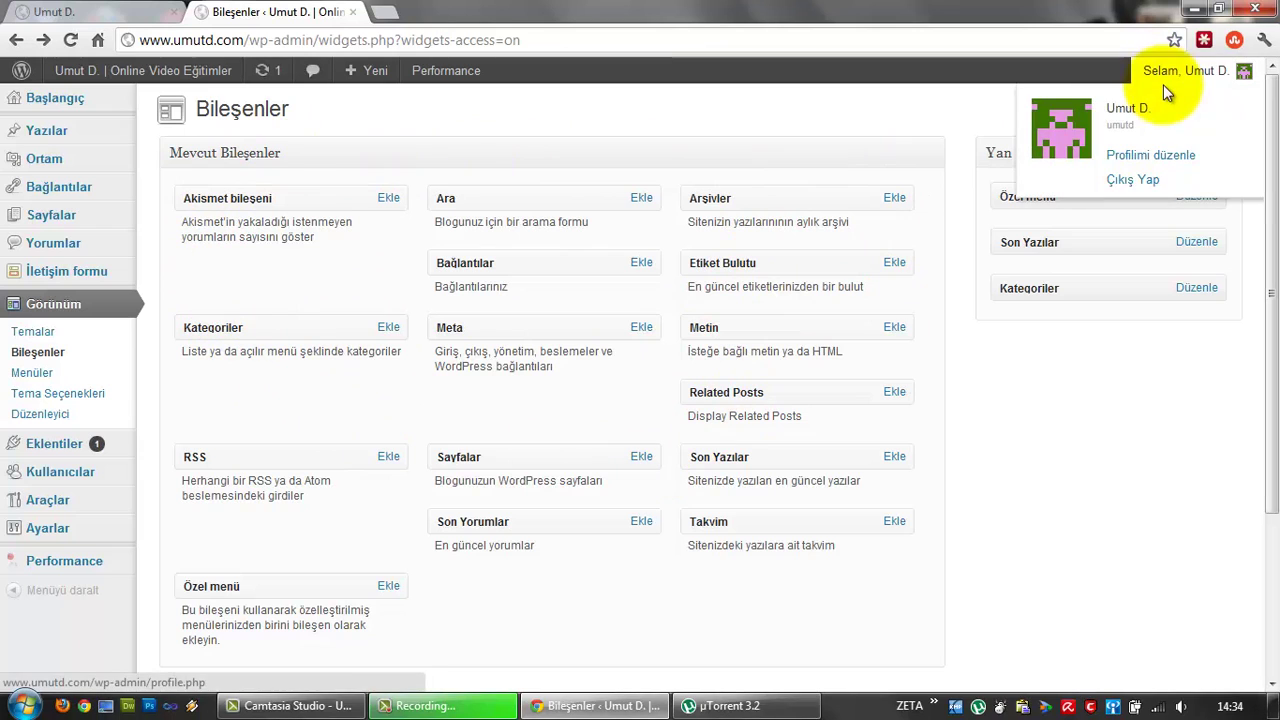
{"action": "left_click", "coordinate": [1105, 96]}
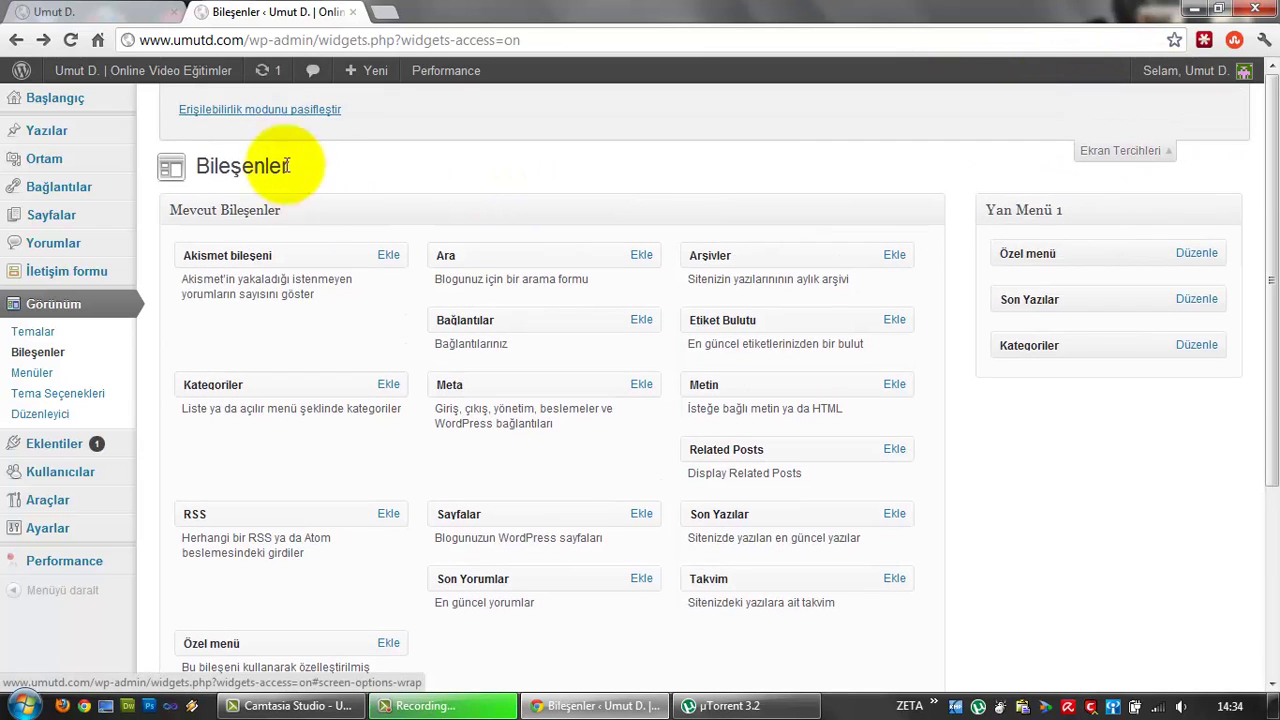
{"action": "left_click", "coordinate": [287, 115]}
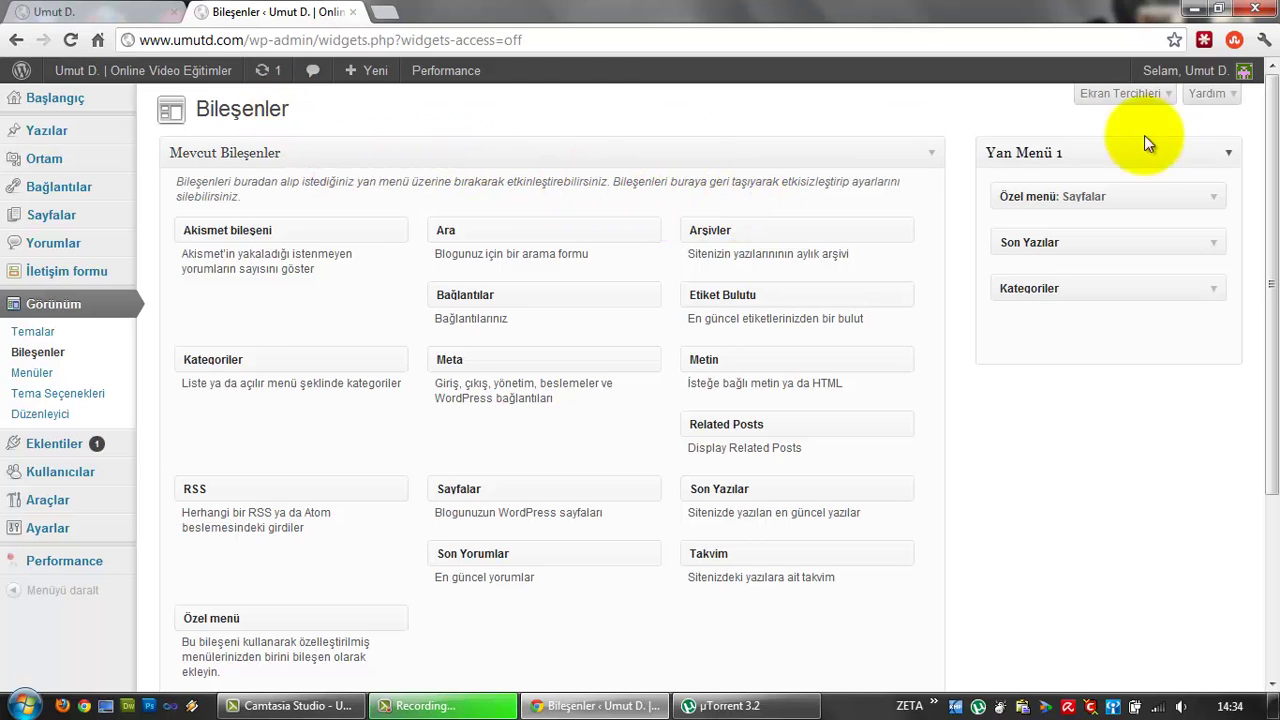
{"action": "left_click", "coordinate": [1152, 96]}
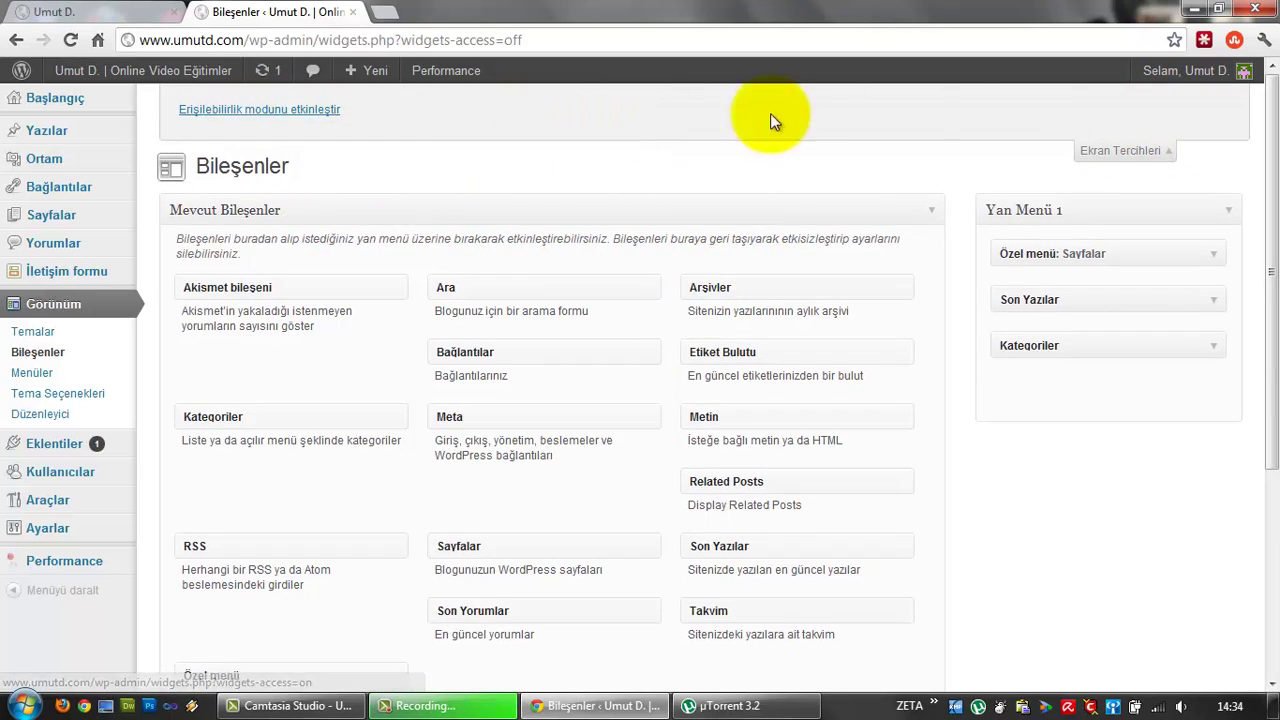
{"action": "left_click", "coordinate": [1143, 150]}
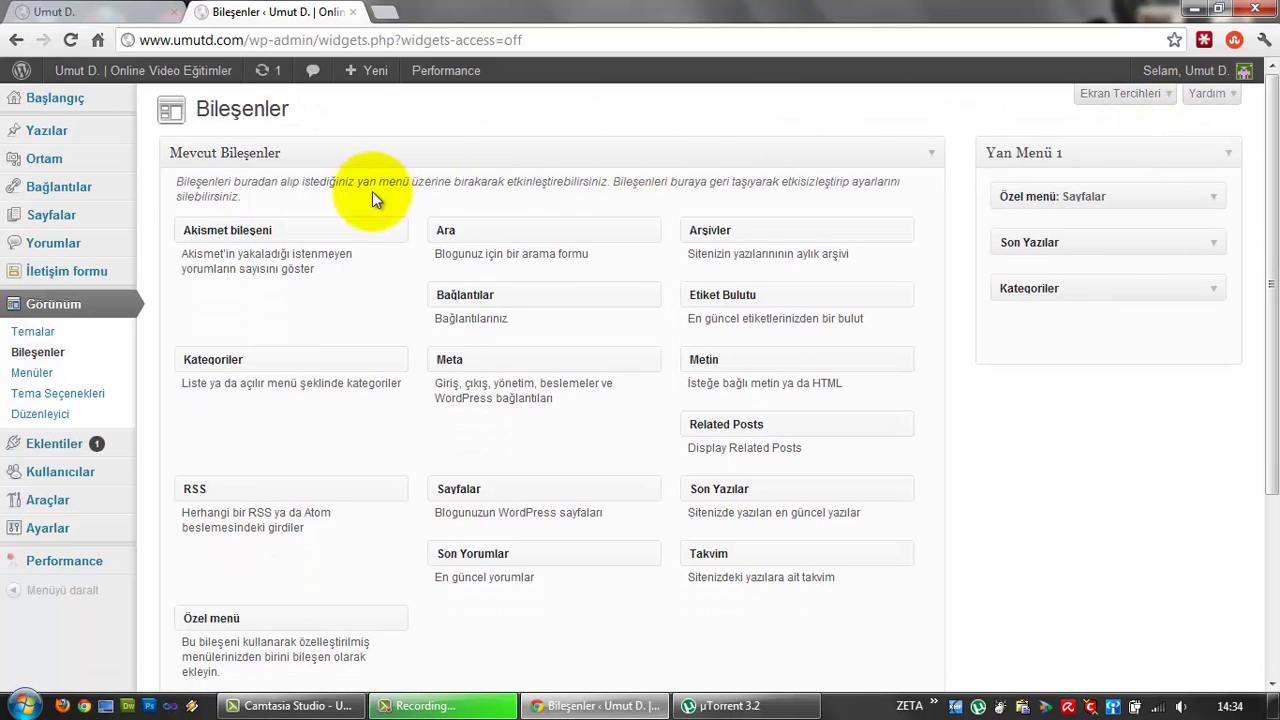